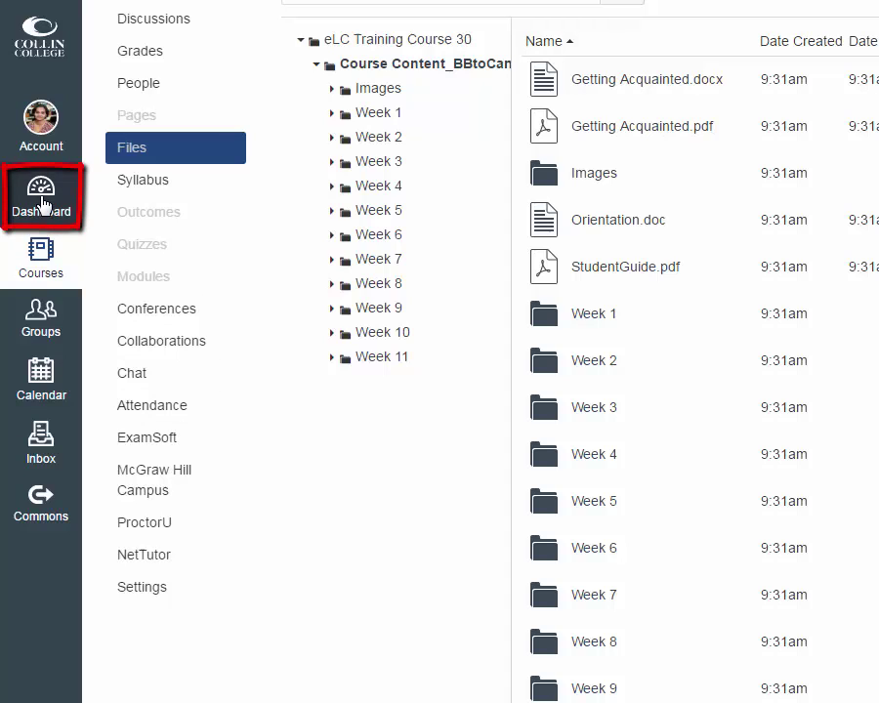
- Go to the Dashboard and look over the course cards
click(44, 203)
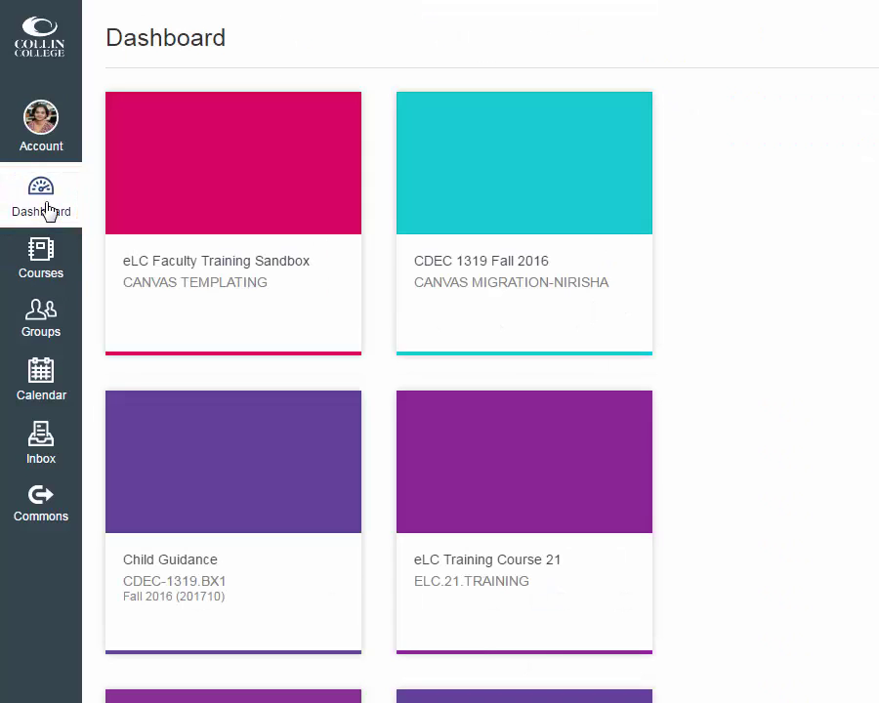
scroll(358, 349, down, 13)
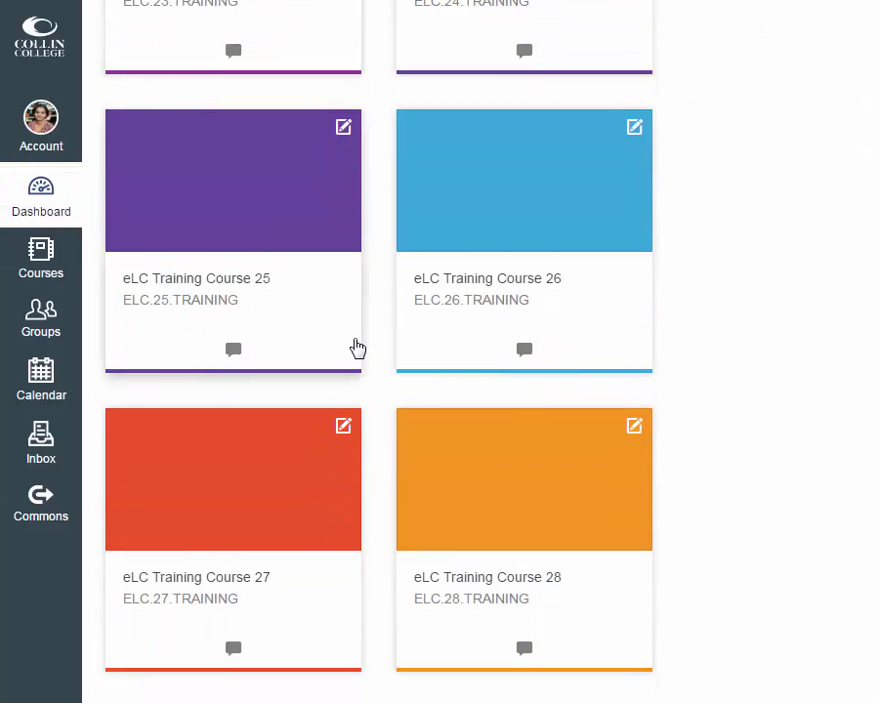
scroll(358, 349, up, 13)
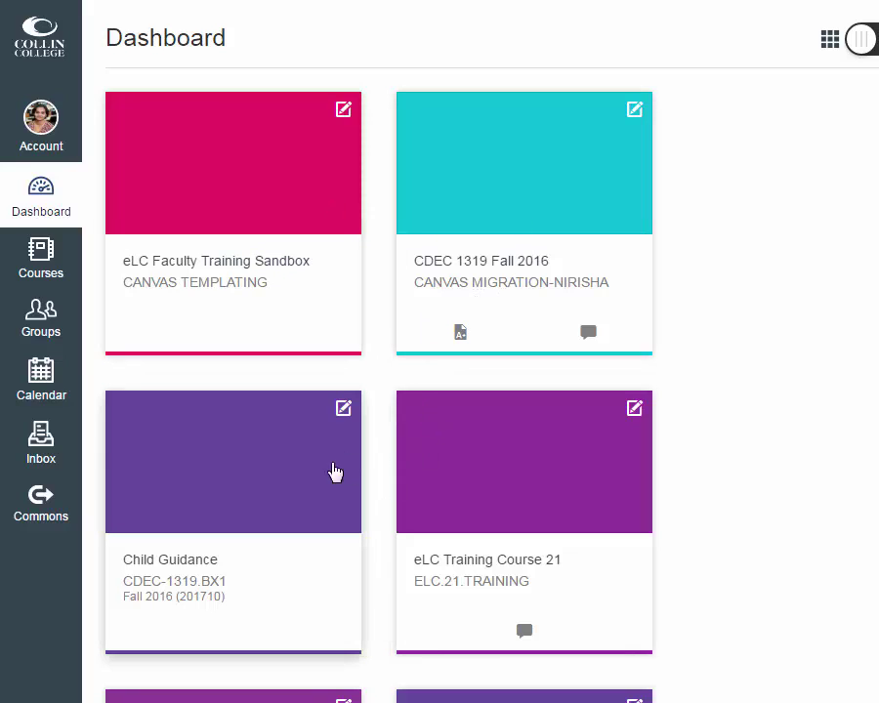
scroll(447, 488, down, 3)
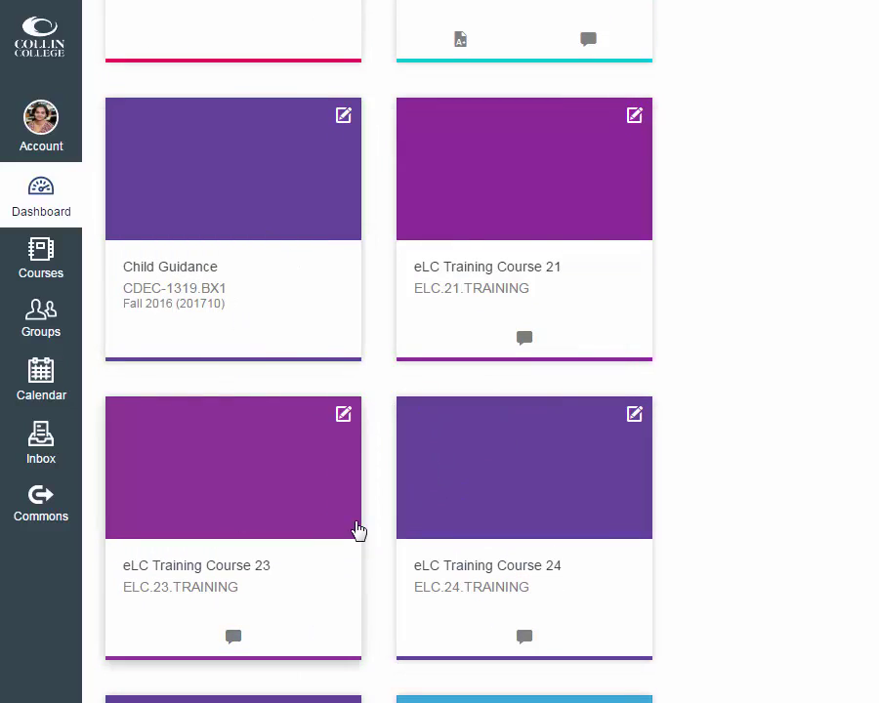
scroll(357, 530, up, 2)
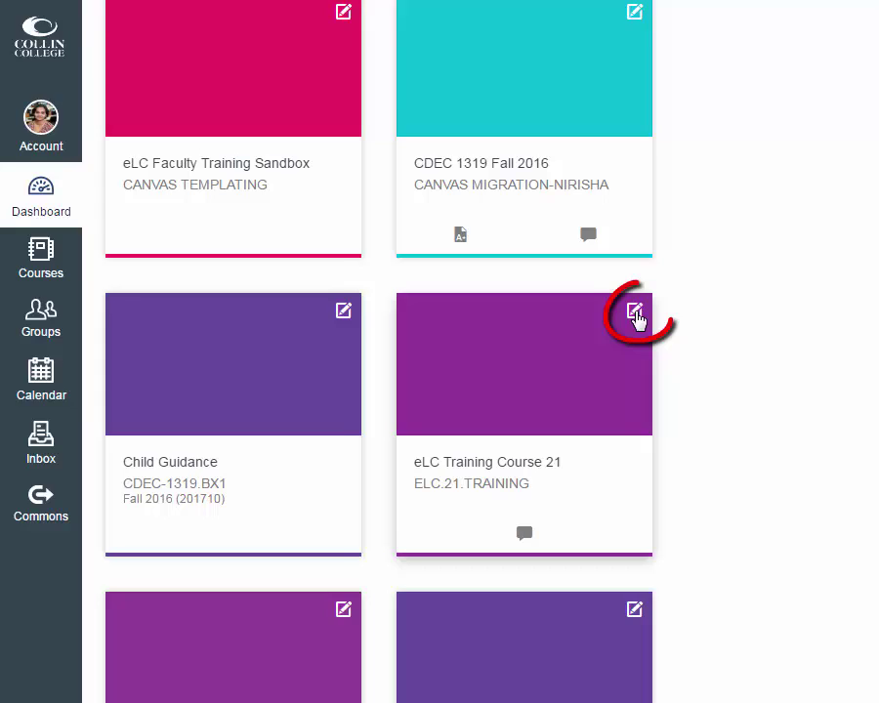
- Recolour the eLC Training Course 21 card from purple to red (#EF4437)
click(568, 315)
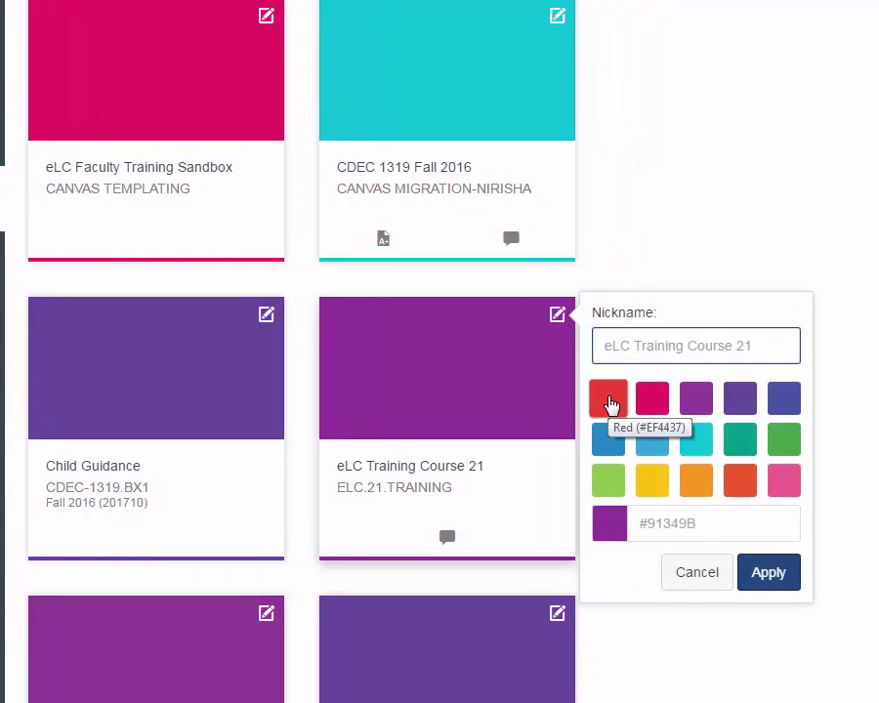
click(608, 400)
click(776, 578)
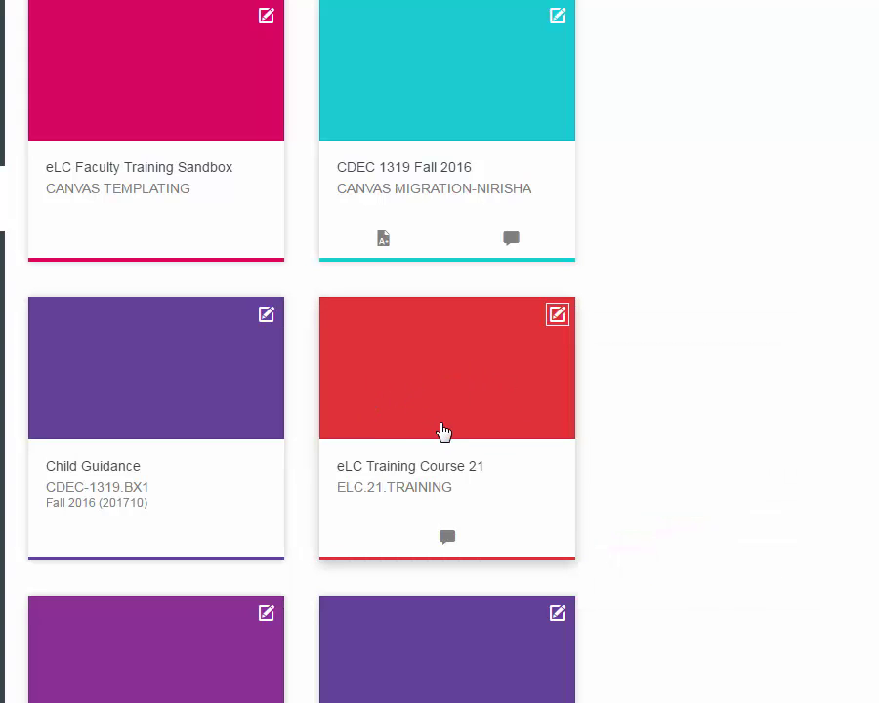
scroll(444, 432, down, 10)
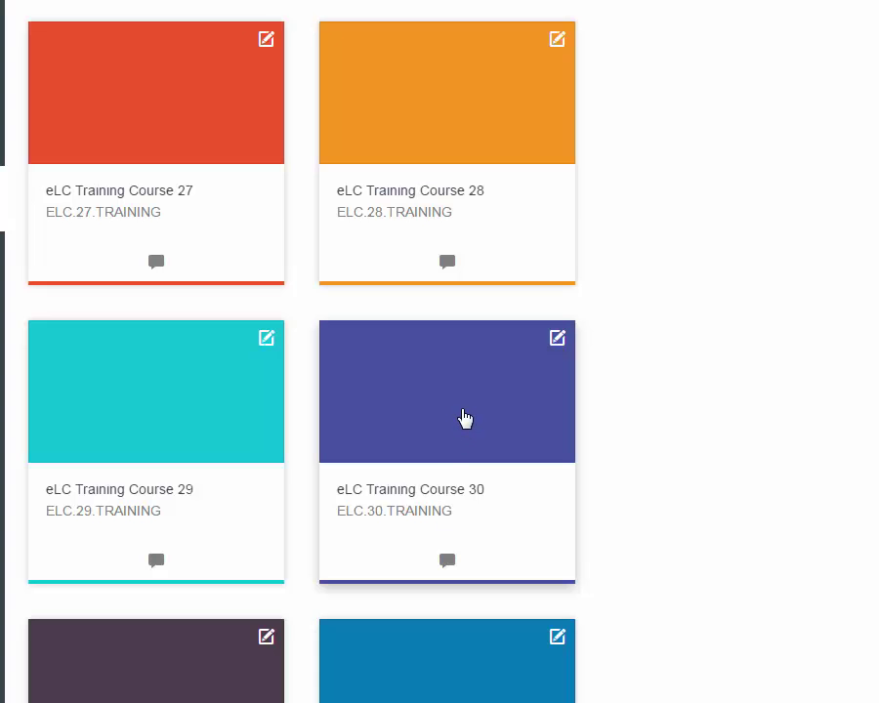
- Open eLC Training Course 30 and pick Course Modules as its home page
click(465, 419)
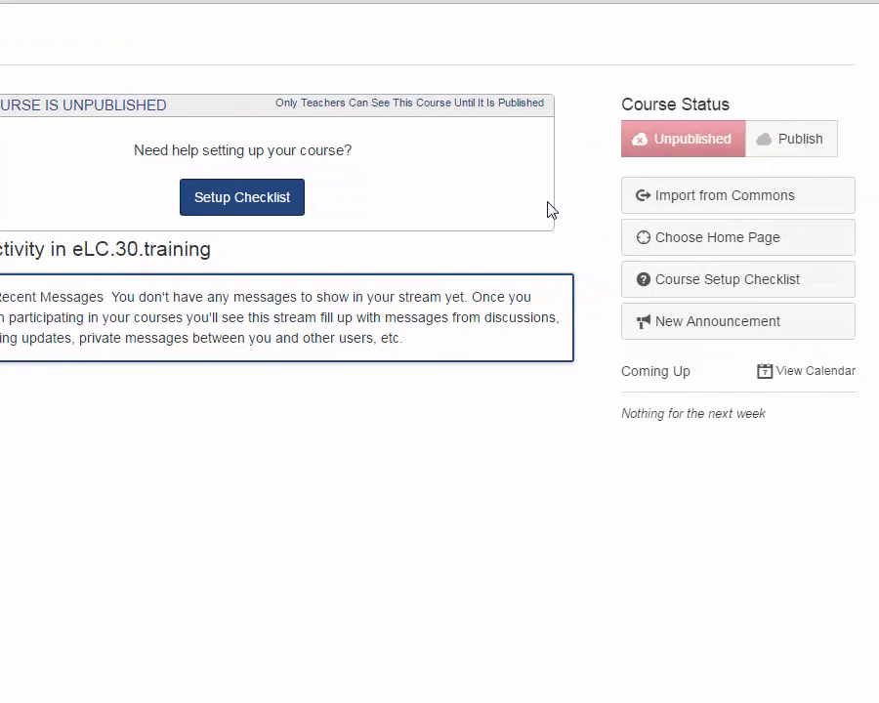
click(718, 250)
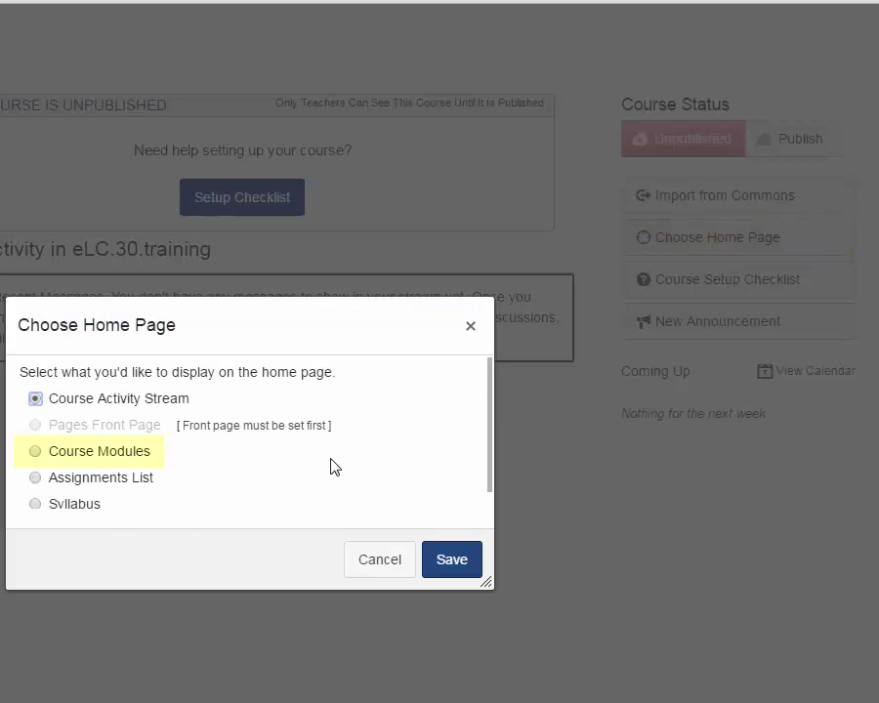
click(35, 453)
- Save Course Modules as the eLC.30.training home page
click(459, 561)
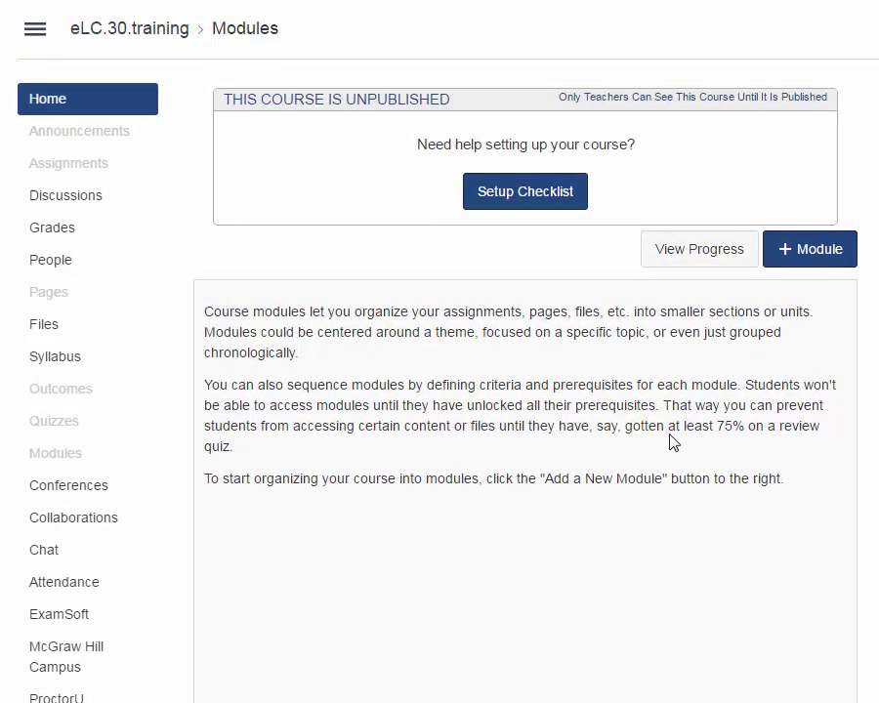
- Create three modules named Week 1, Week 2 and Week 3
click(809, 259)
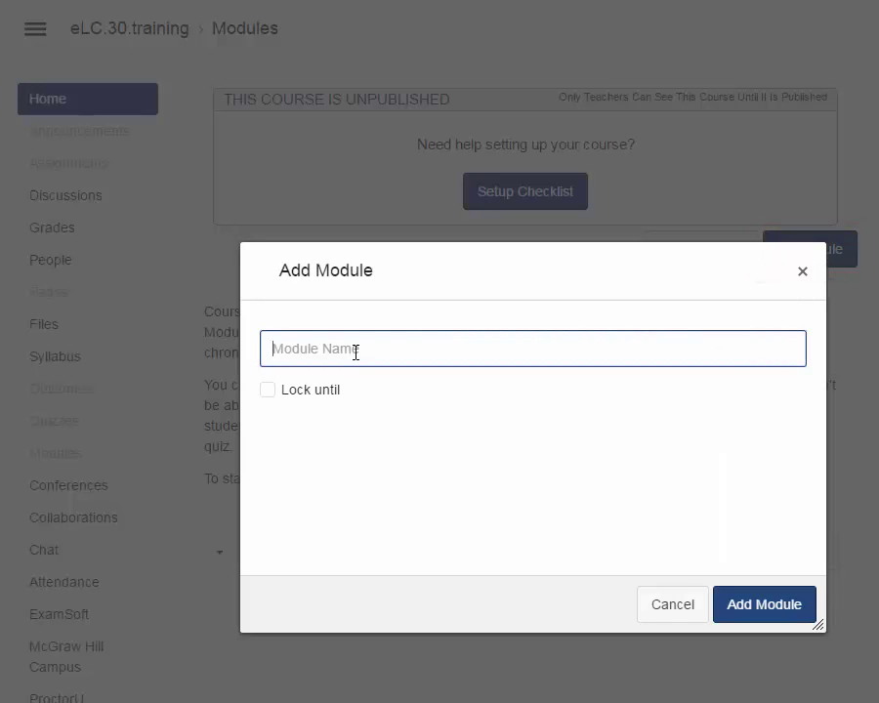
text(Week 1)
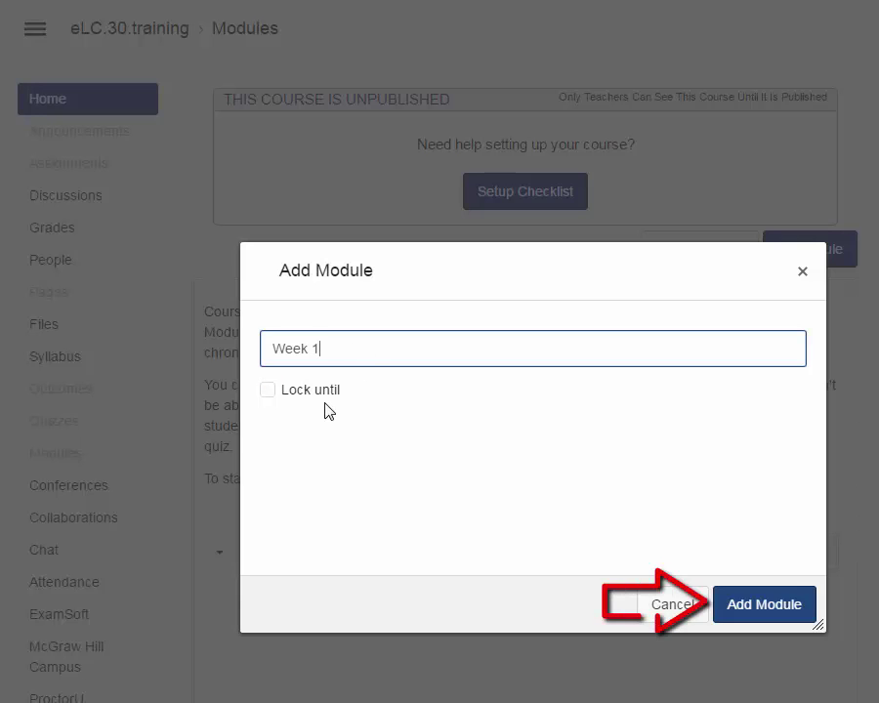
click(776, 608)
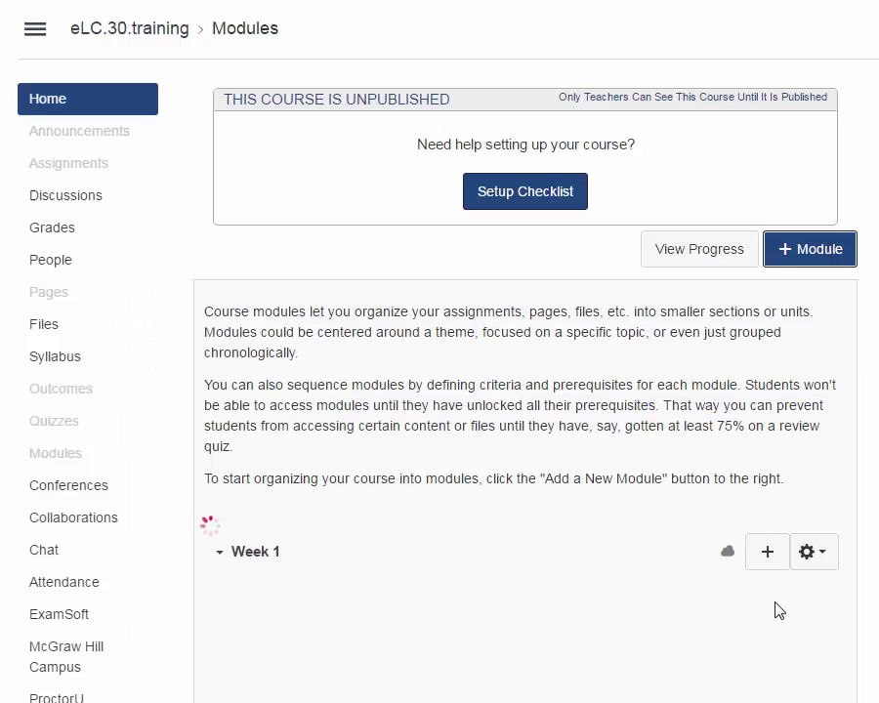
click(795, 254)
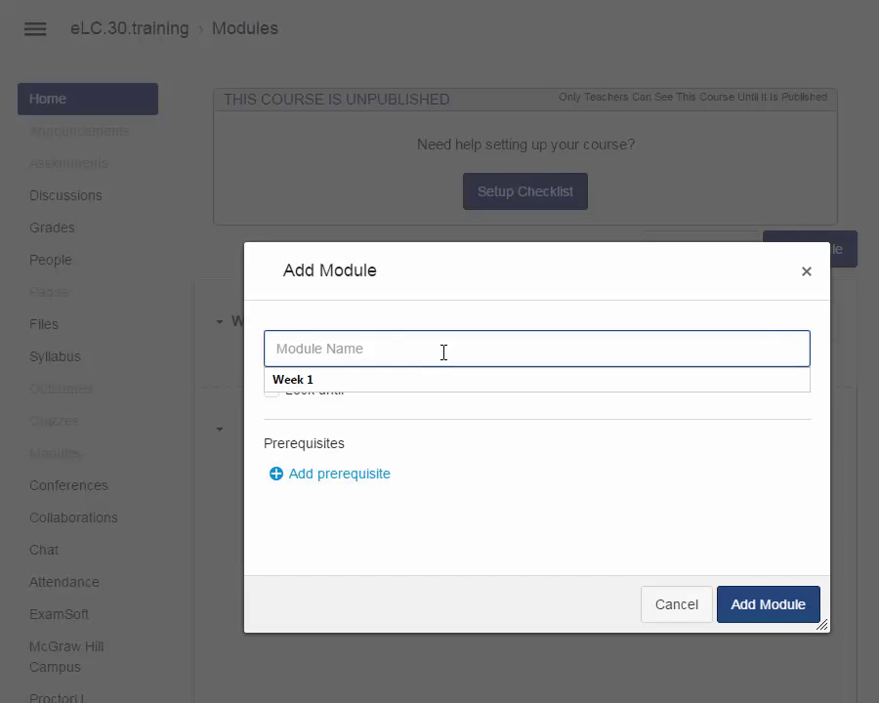
text(Week 2)
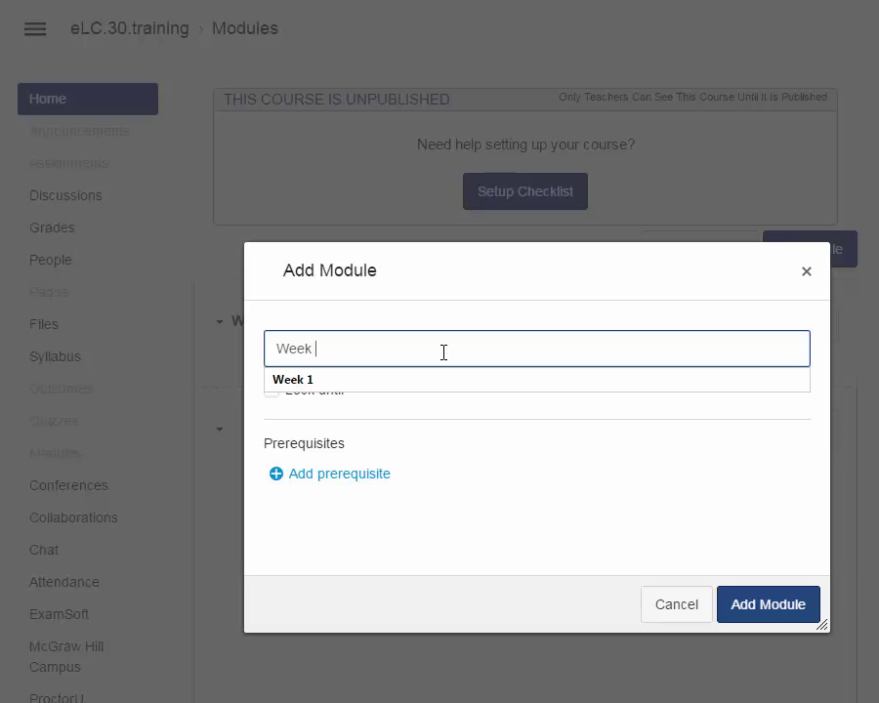
key(Return)
click(782, 252)
text(Wee)
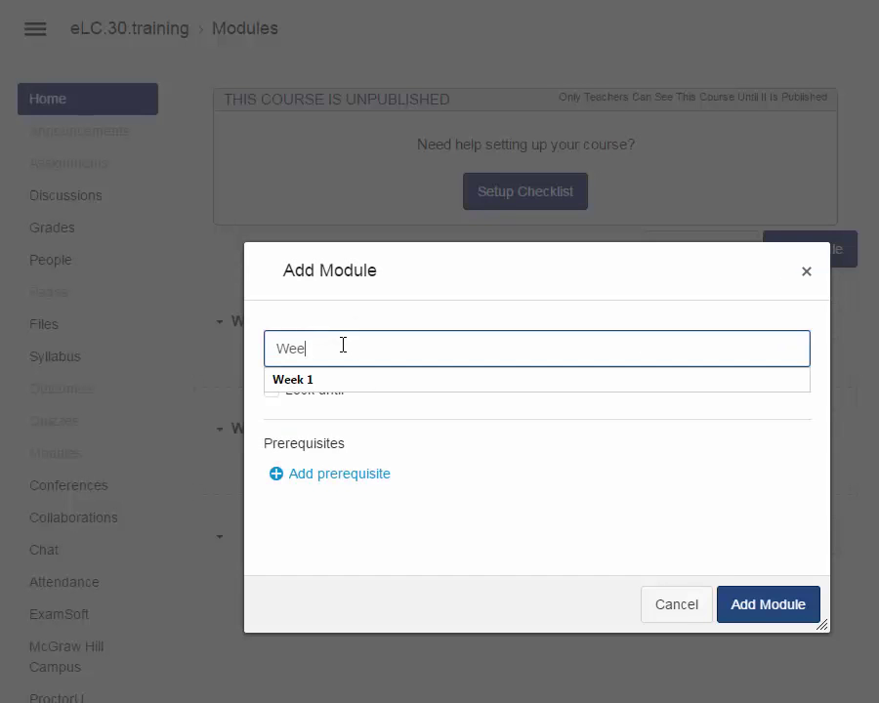
text(k 3)
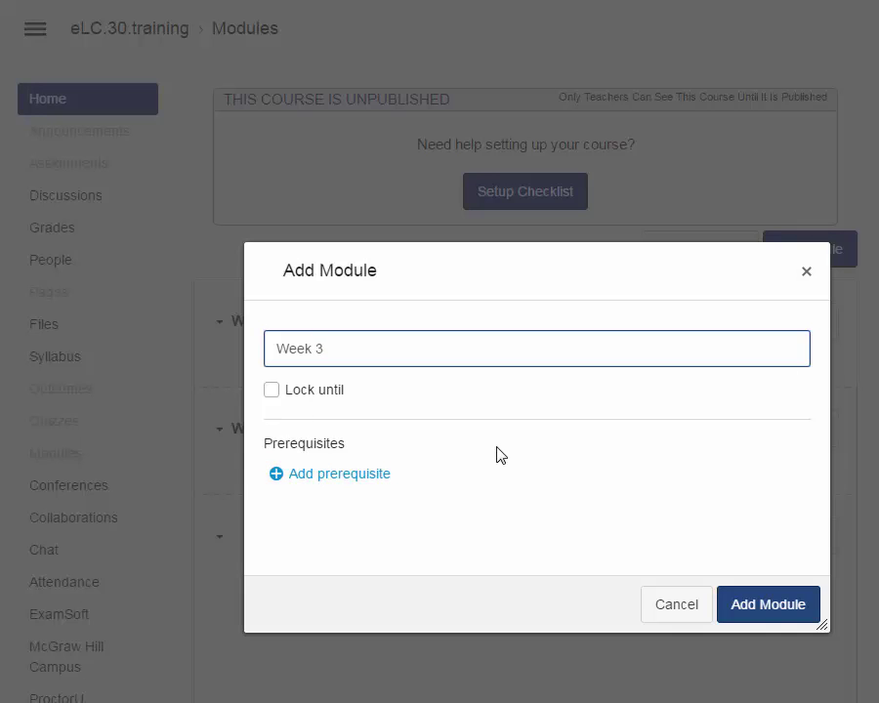
click(782, 607)
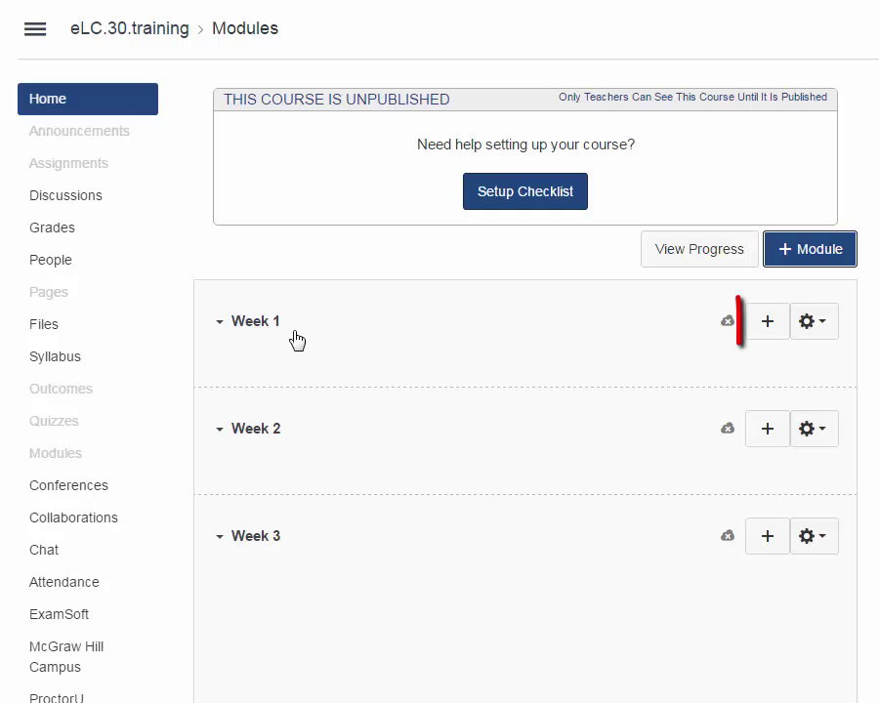
- Add the file Getting Acquainted.pdf as the first item in Week 1
click(768, 328)
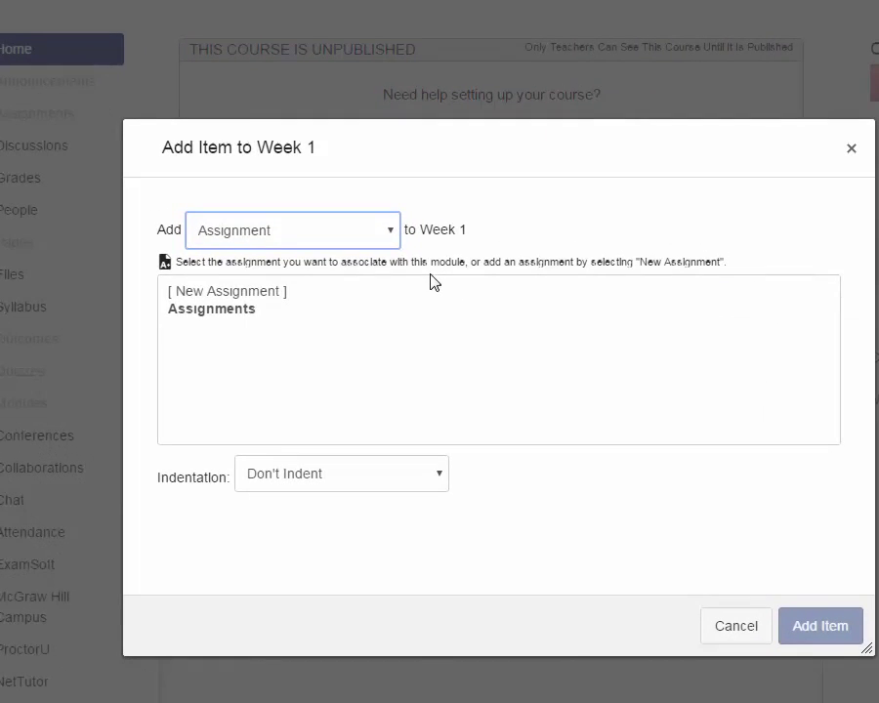
click(388, 237)
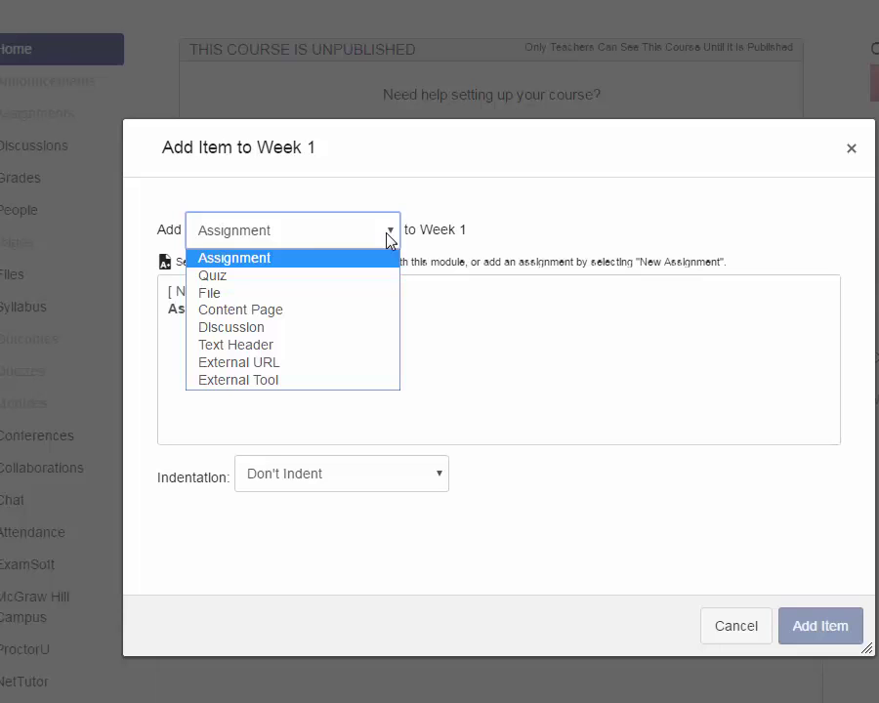
click(289, 304)
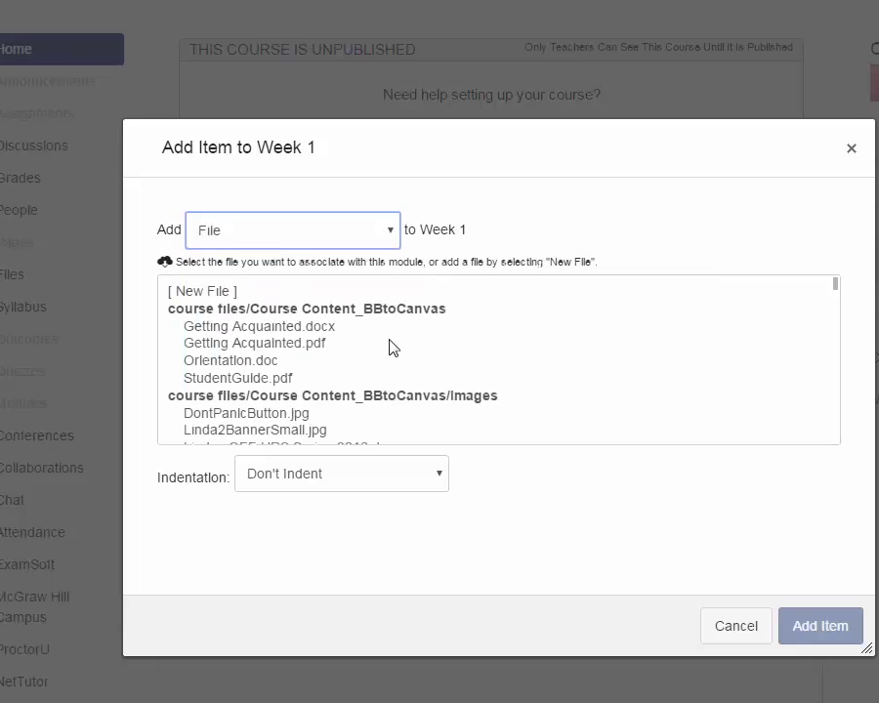
scroll(396, 344, down, 5)
scroll(406, 337, down, 2)
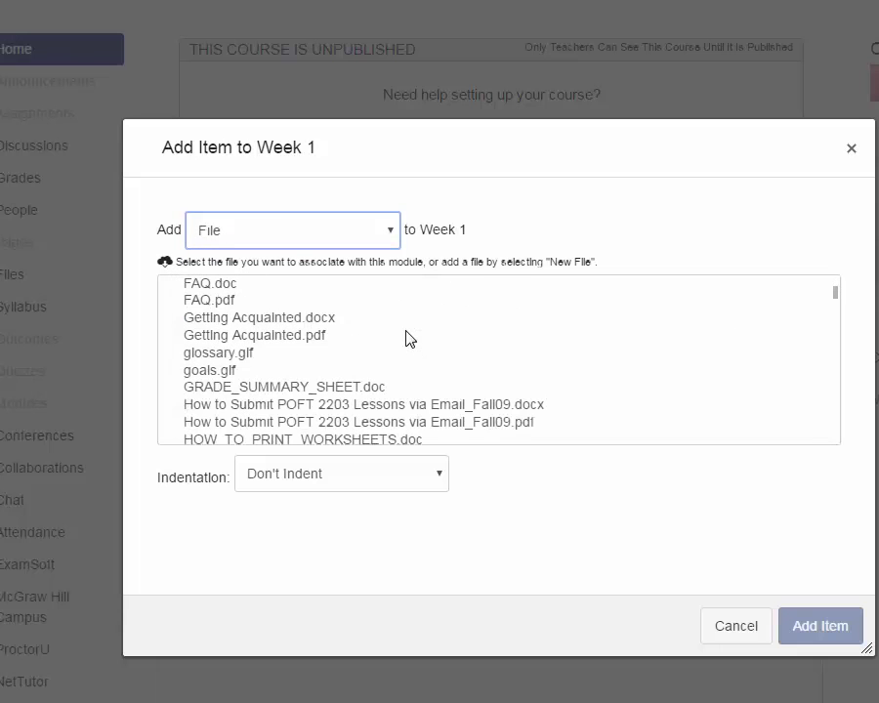
scroll(410, 338, down, 2)
scroll(410, 352, up, 5)
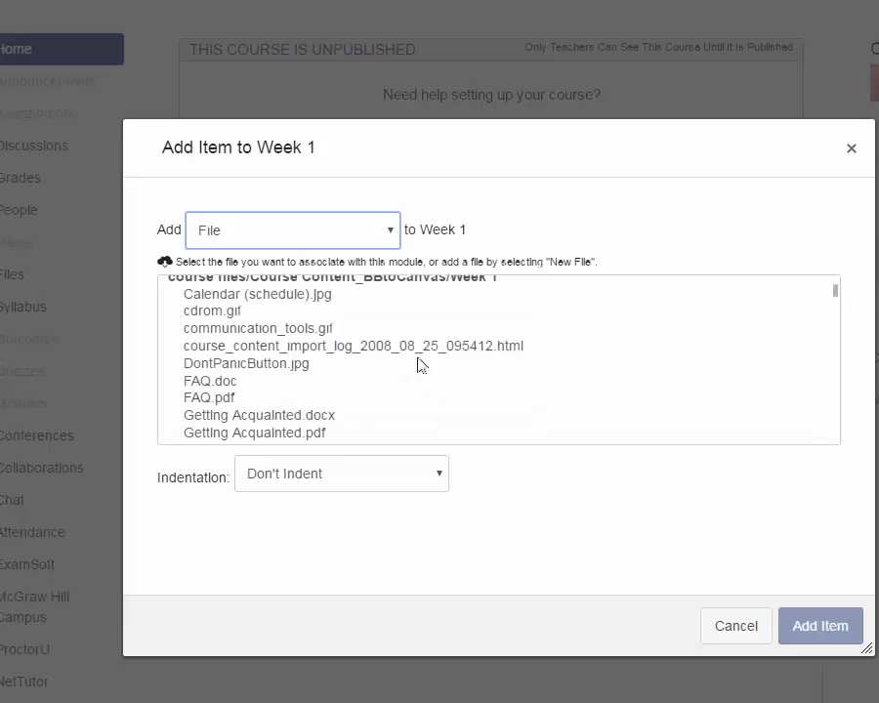
scroll(400, 381, down, 2)
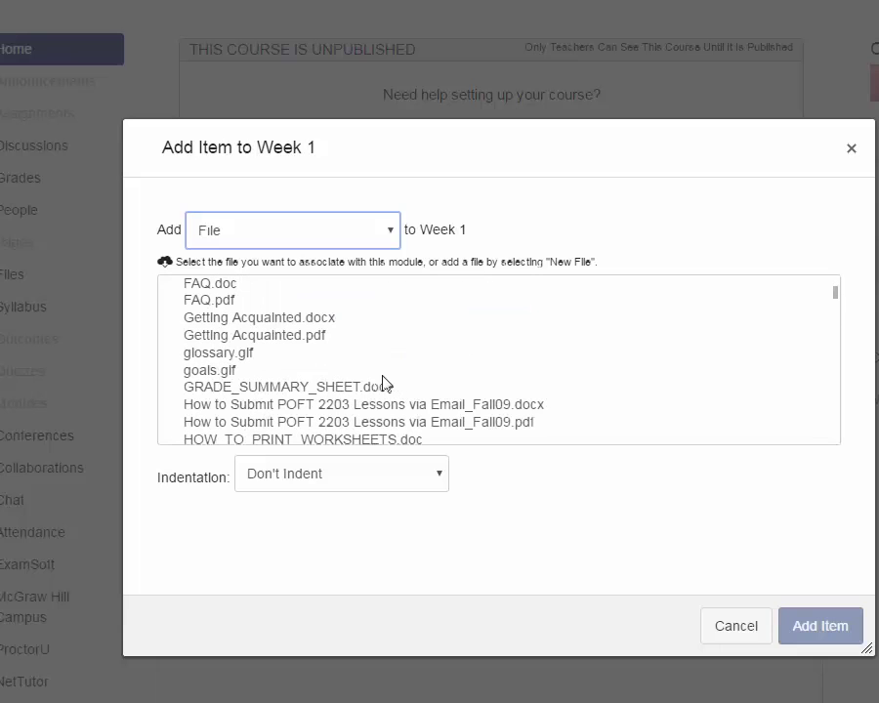
click(279, 336)
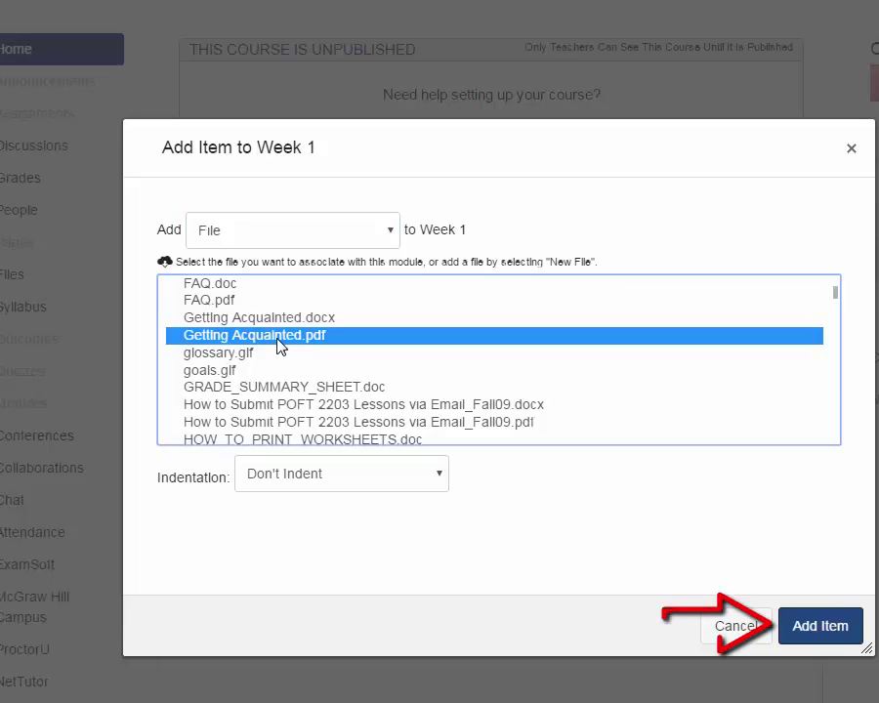
click(832, 630)
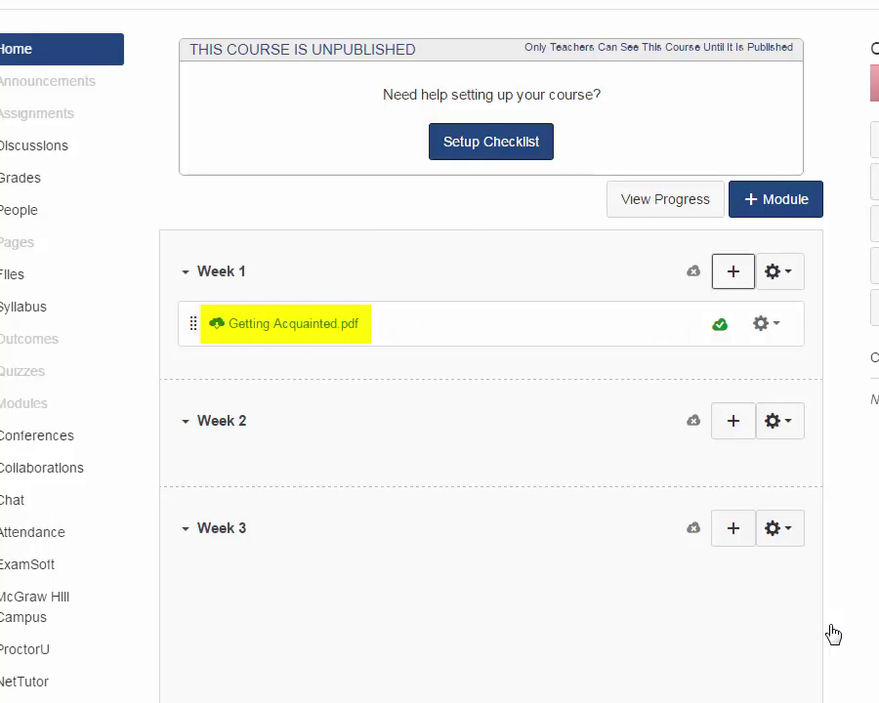
click(372, 326)
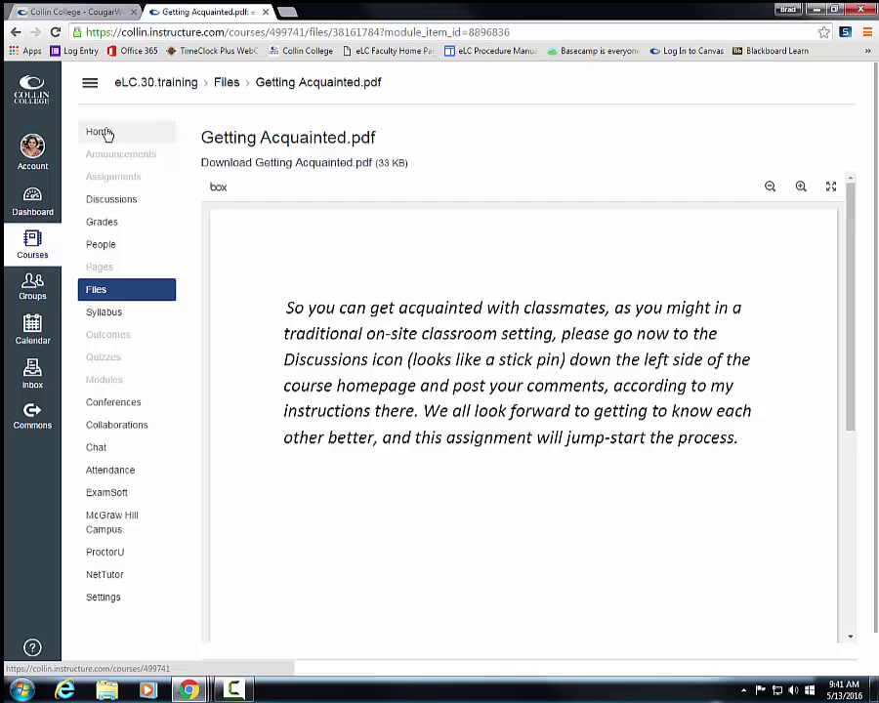
click(100, 132)
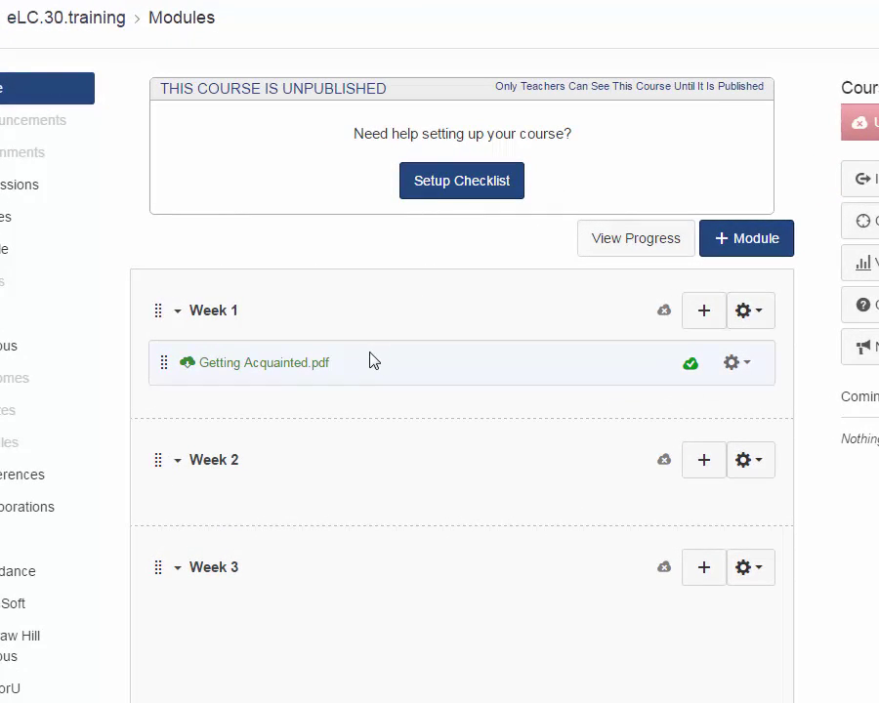
- Add a new assignment 'Vocabulary Worksheet' to Week 1, indented one level
click(704, 314)
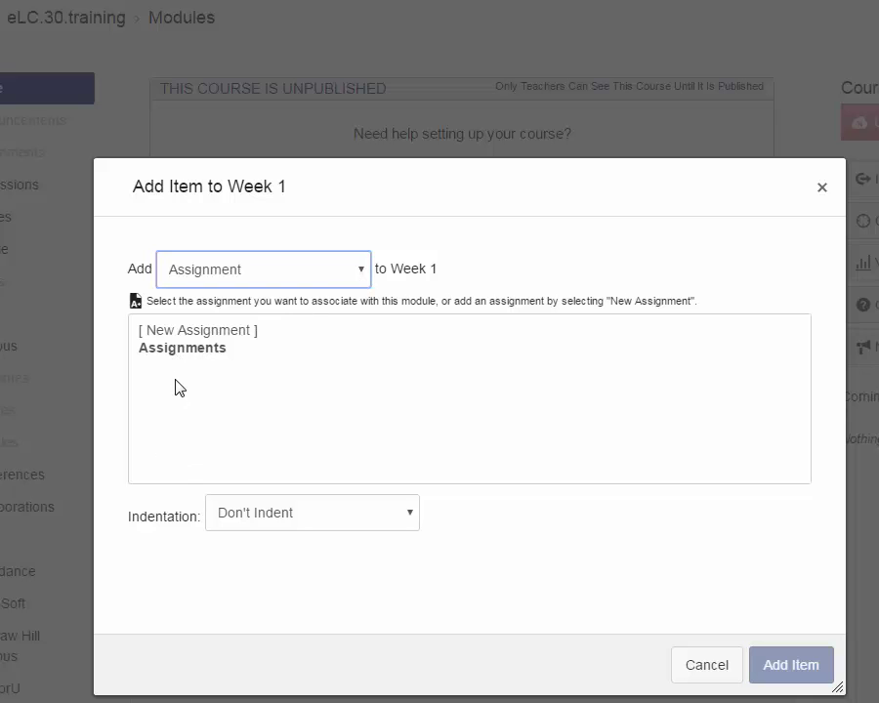
click(196, 332)
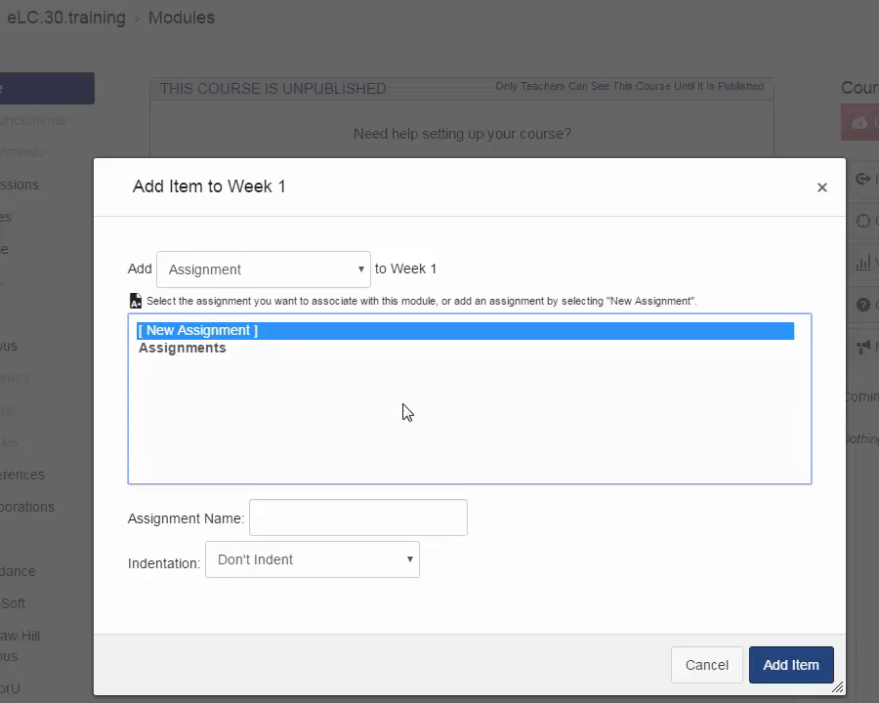
click(317, 522)
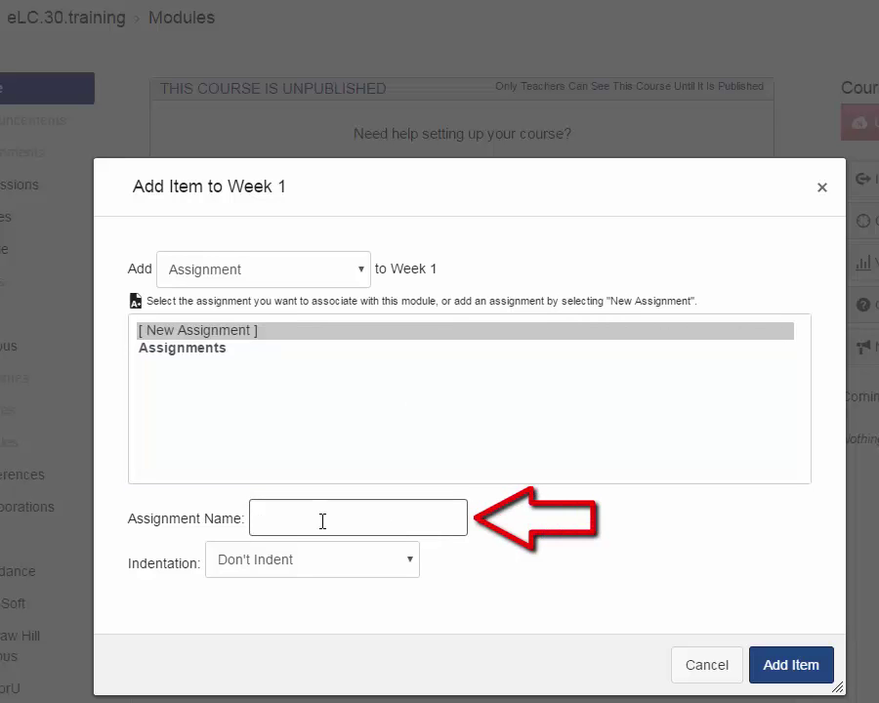
text(Vocabulary Works)
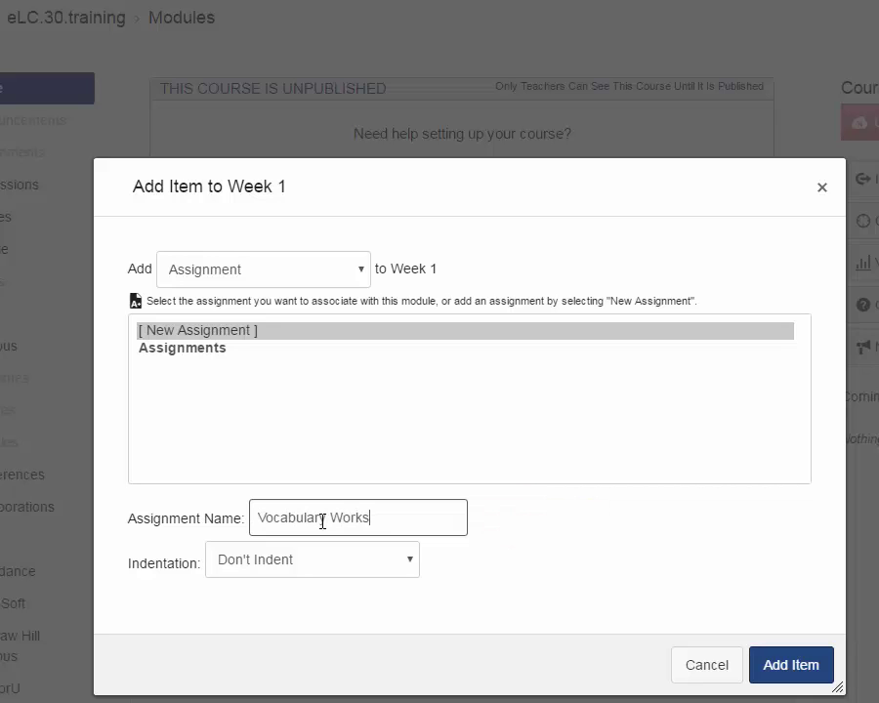
text(heet)
click(410, 563)
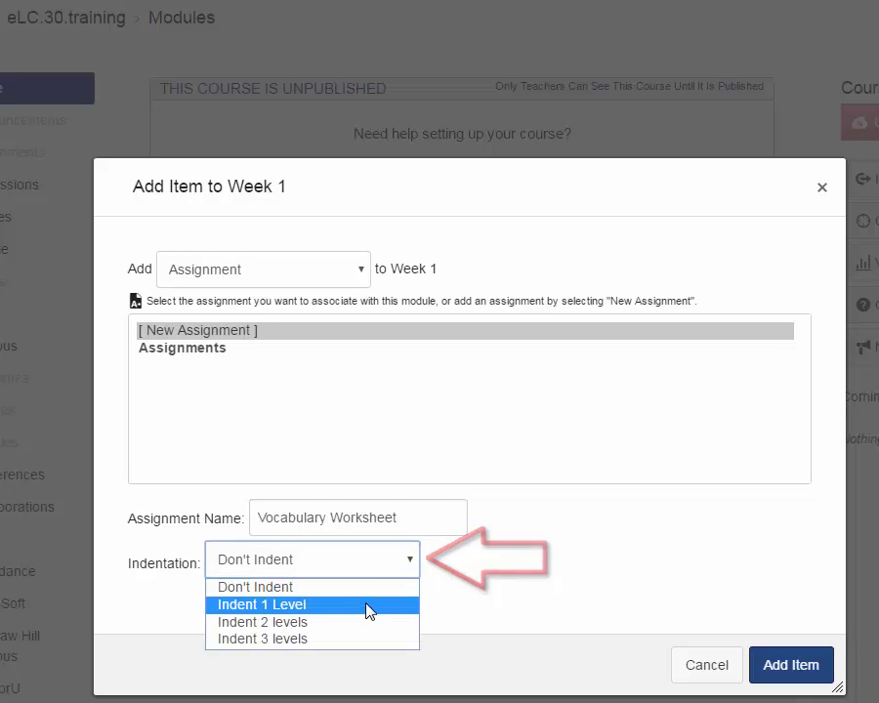
click(369, 609)
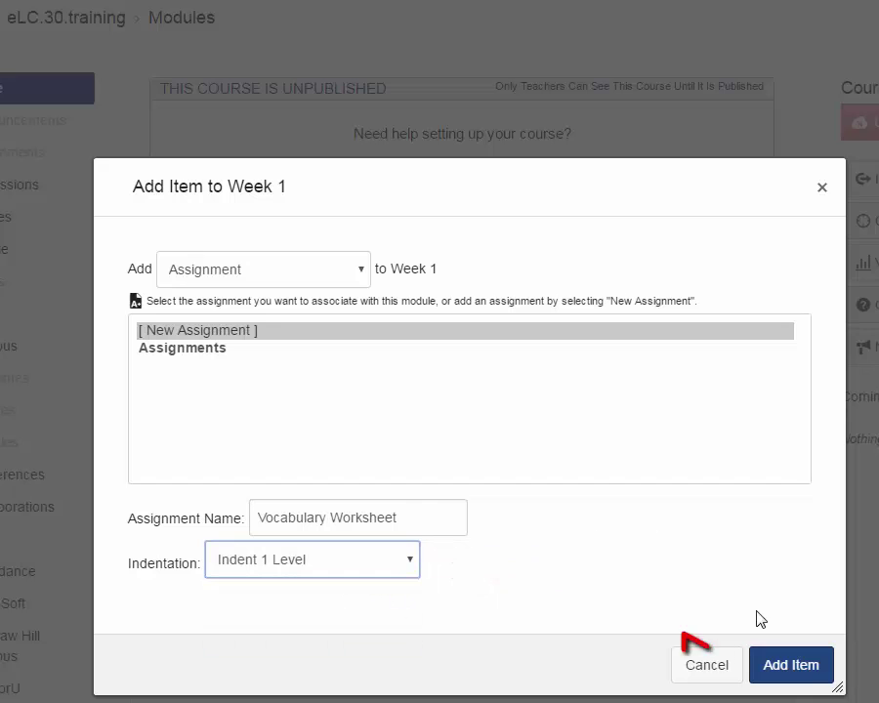
click(791, 665)
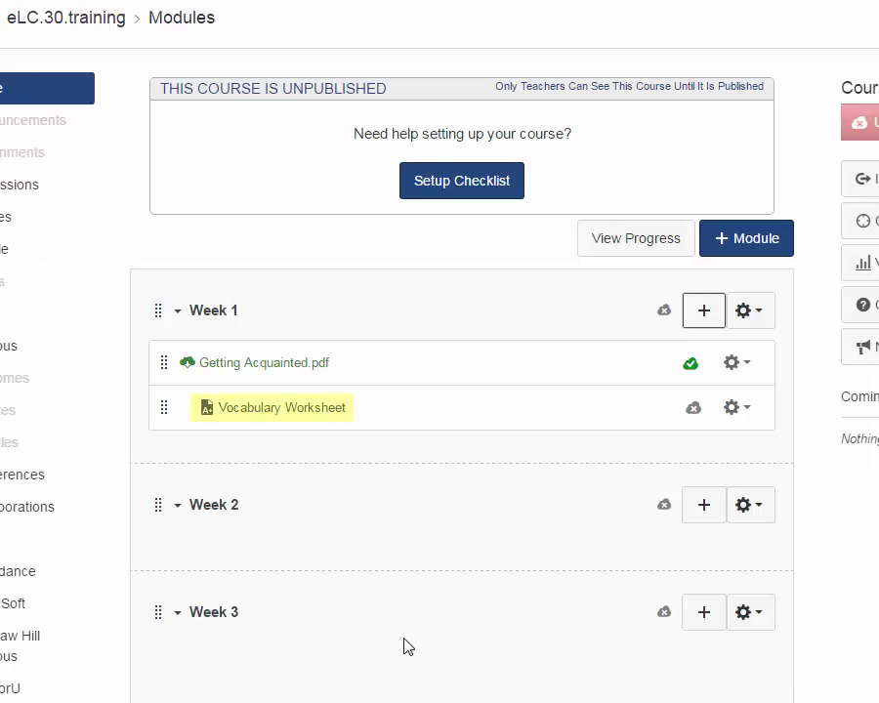
- Open the Vocabulary Worksheet assignment for editing, with the cursor in its description
click(280, 415)
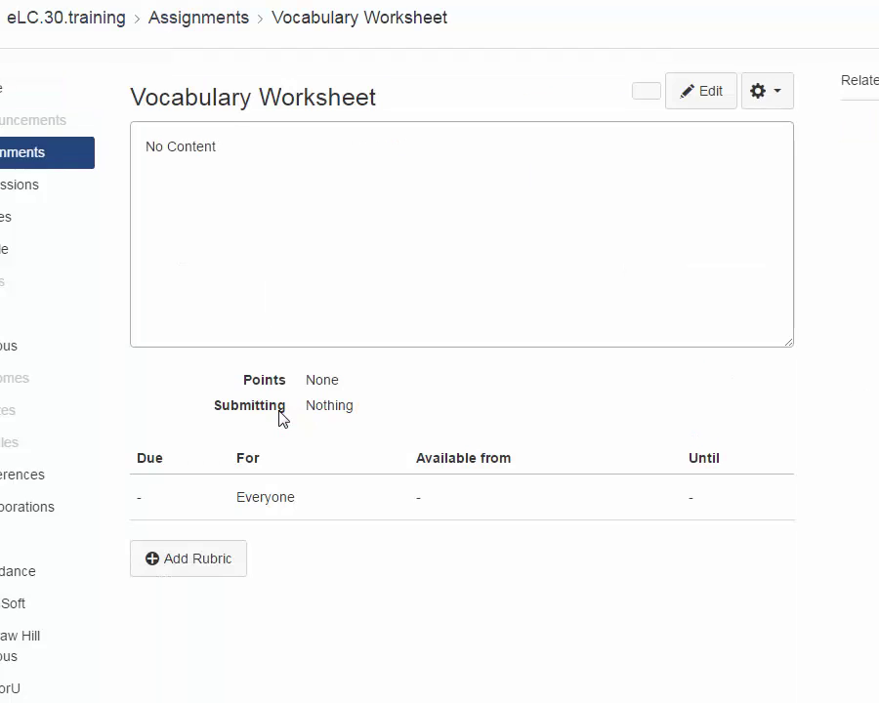
click(700, 94)
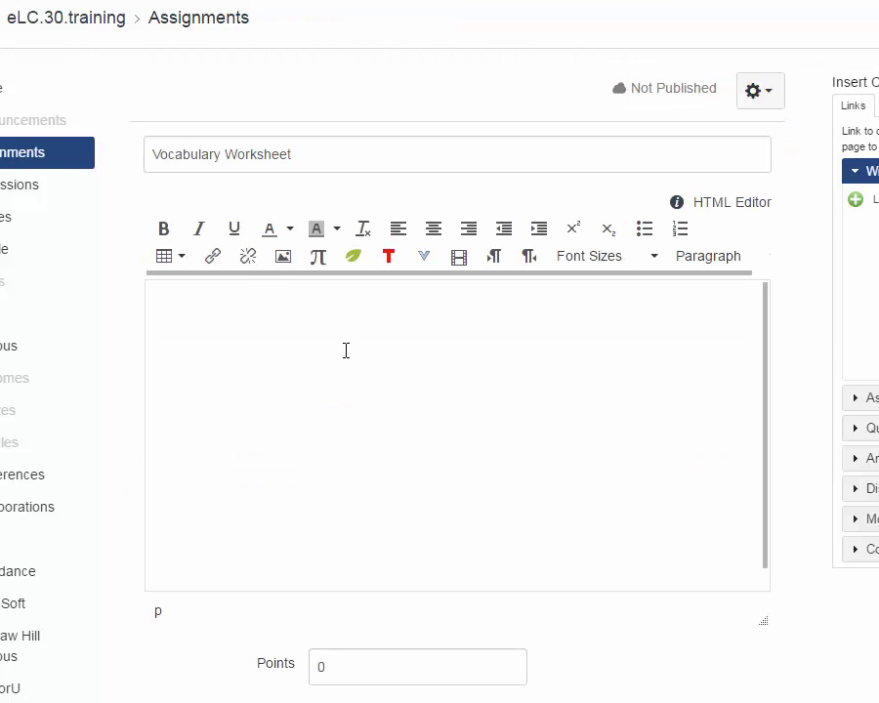
click(232, 312)
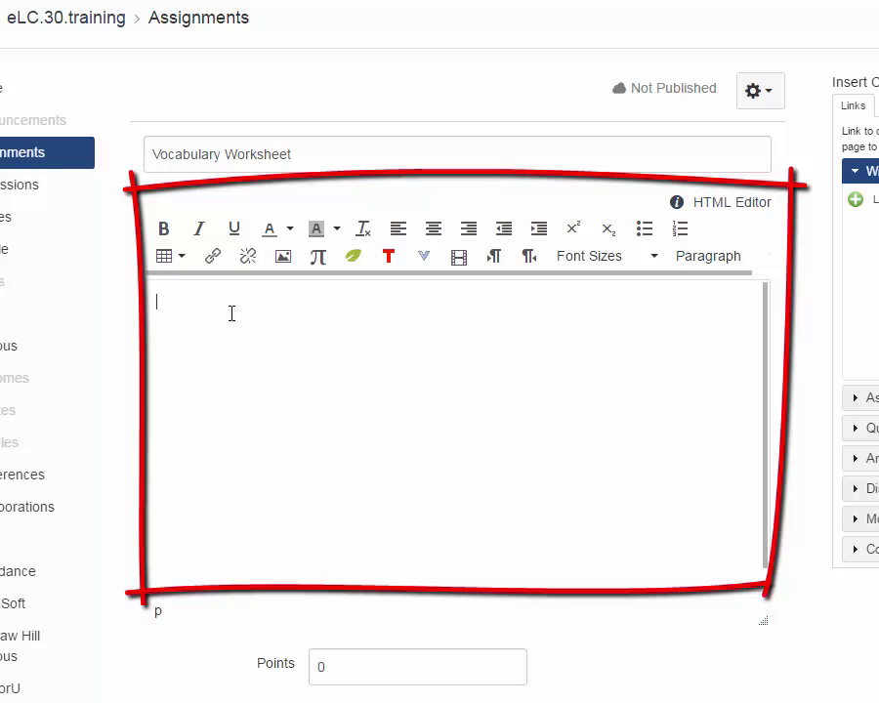
- Enter 'Read and complete this vocabulary worksheet.' as the assignment description
text(Read and com)
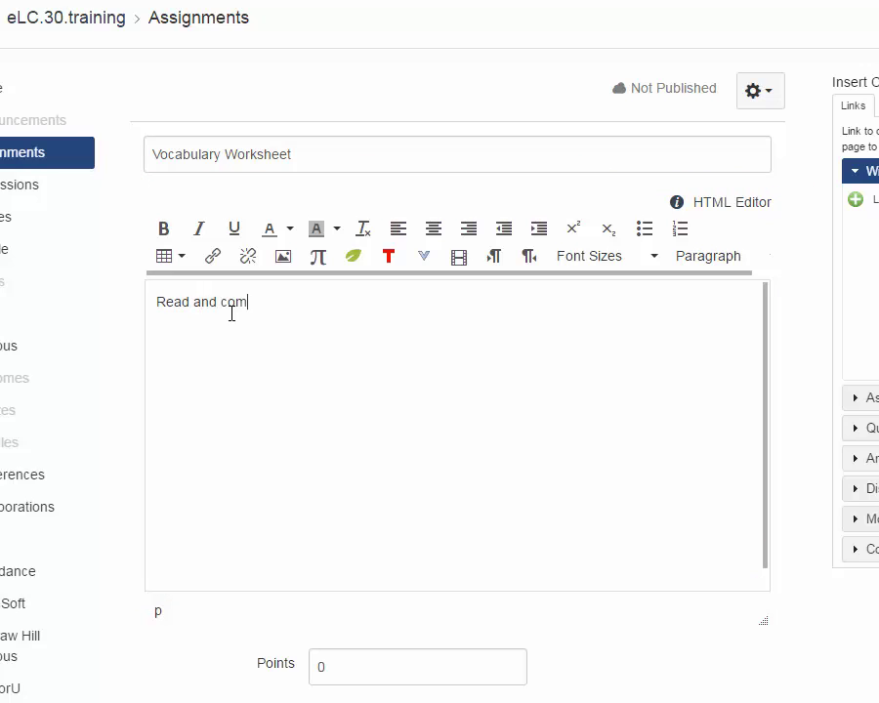
text(plete this vocabu)
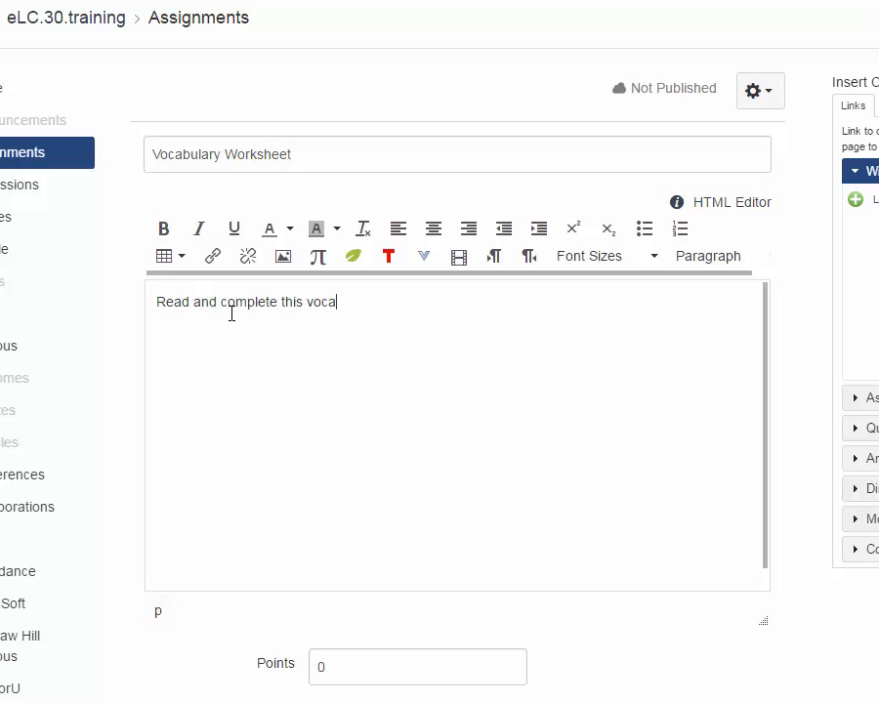
text(lary worksheet.)
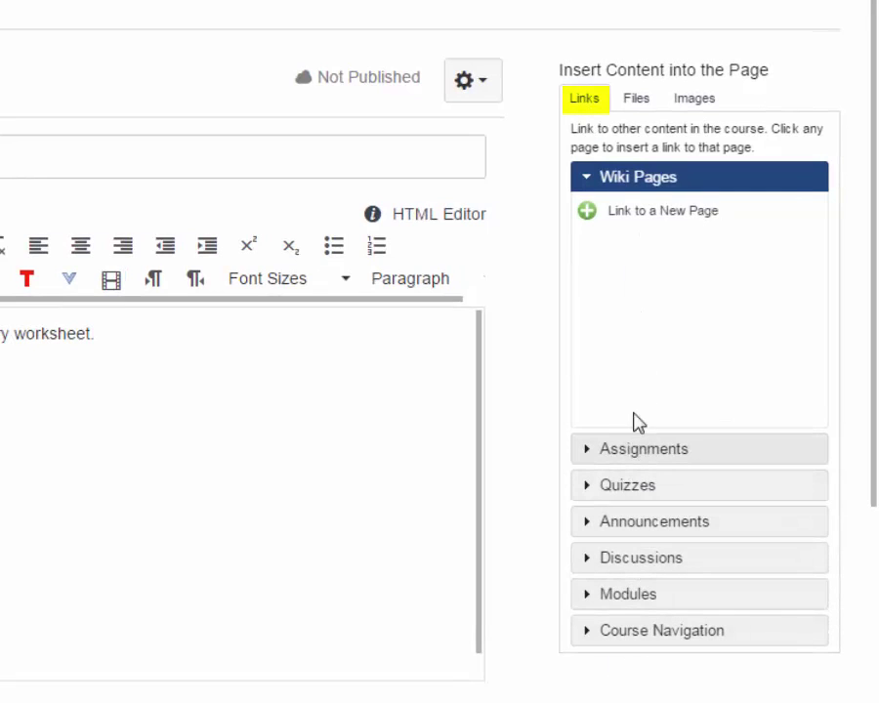
- Insert a link to Orientation.doc from the Course Content_BBtoCanvas course files folder
click(633, 102)
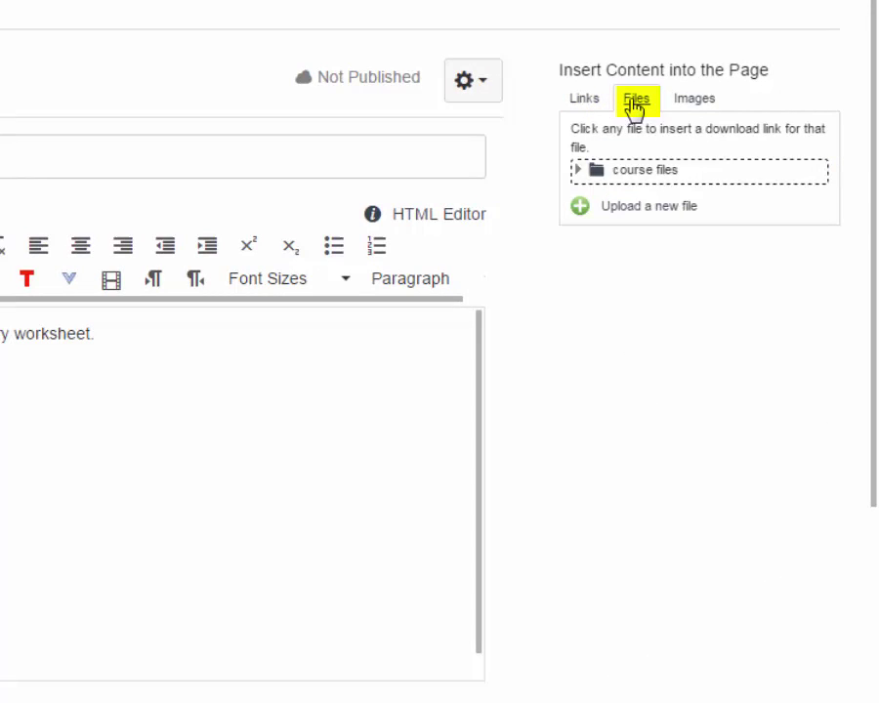
click(581, 174)
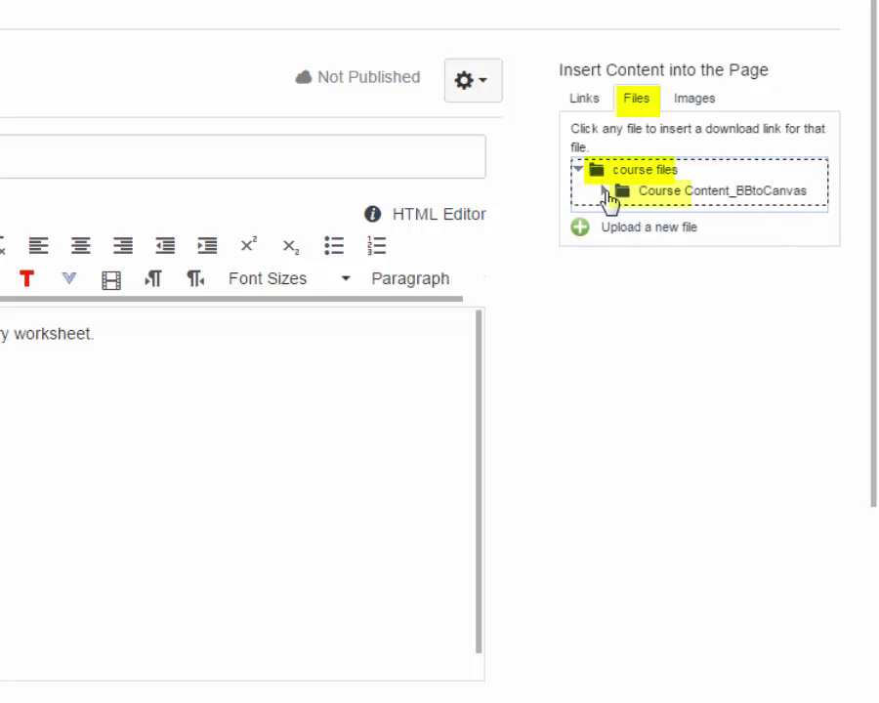
click(605, 192)
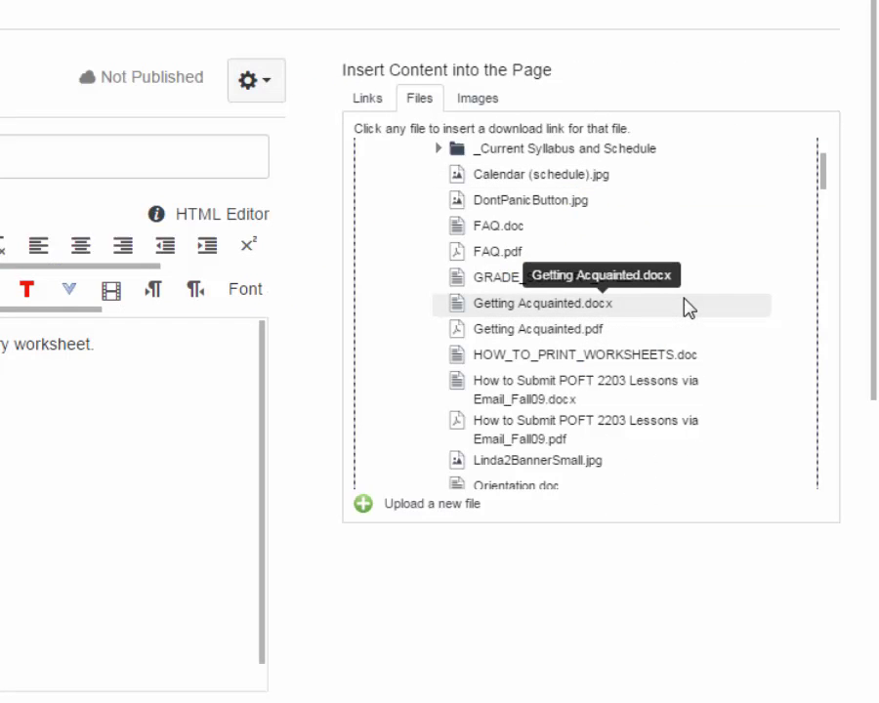
scroll(704, 327, down, 3)
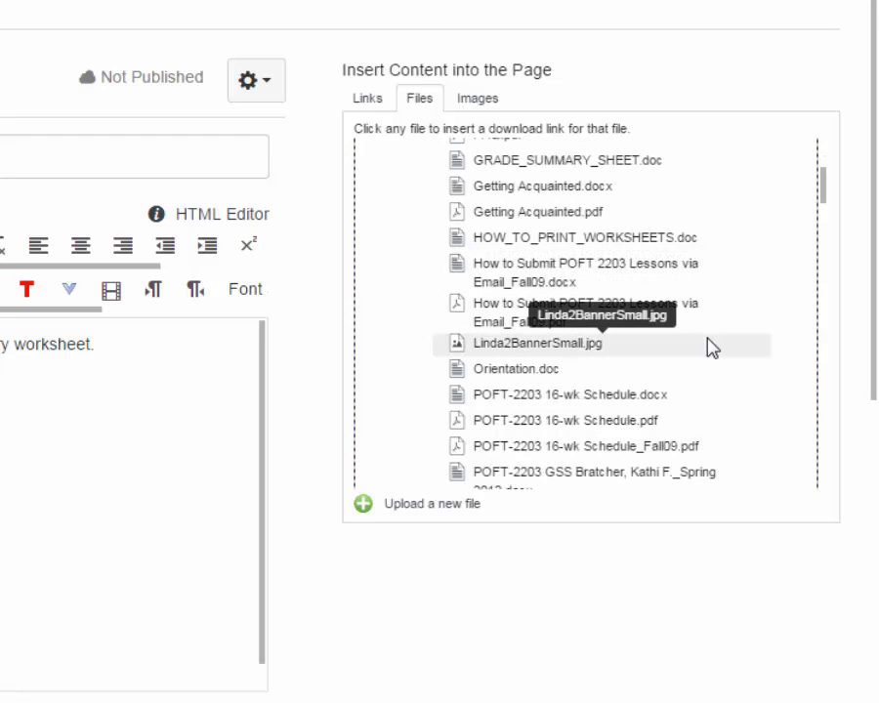
click(506, 370)
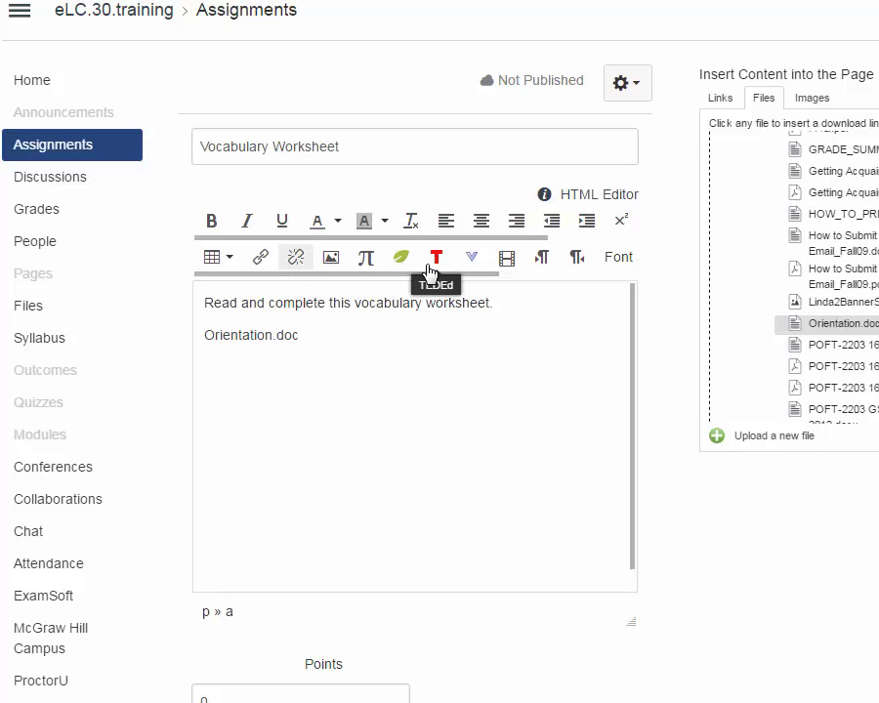
- Dismiss the external tools list and add a new line after the Orientation.doc link
click(463, 264)
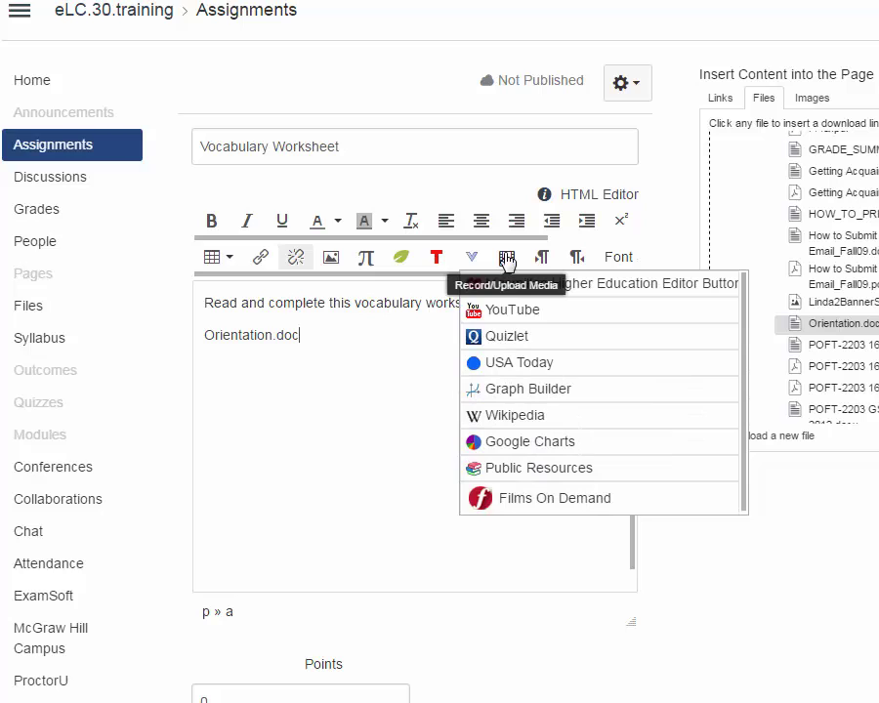
click(314, 295)
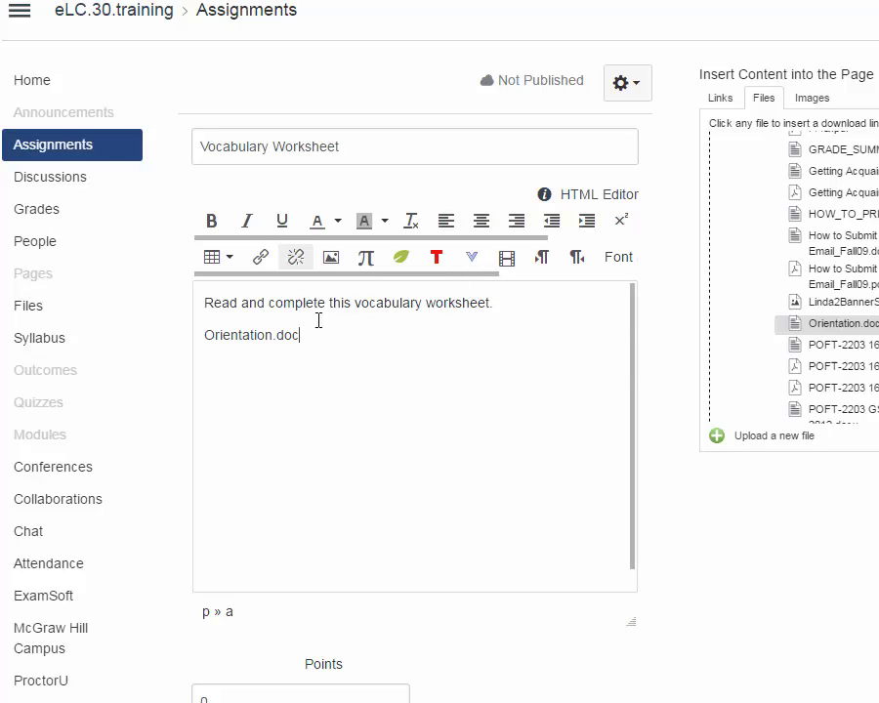
key(Return)
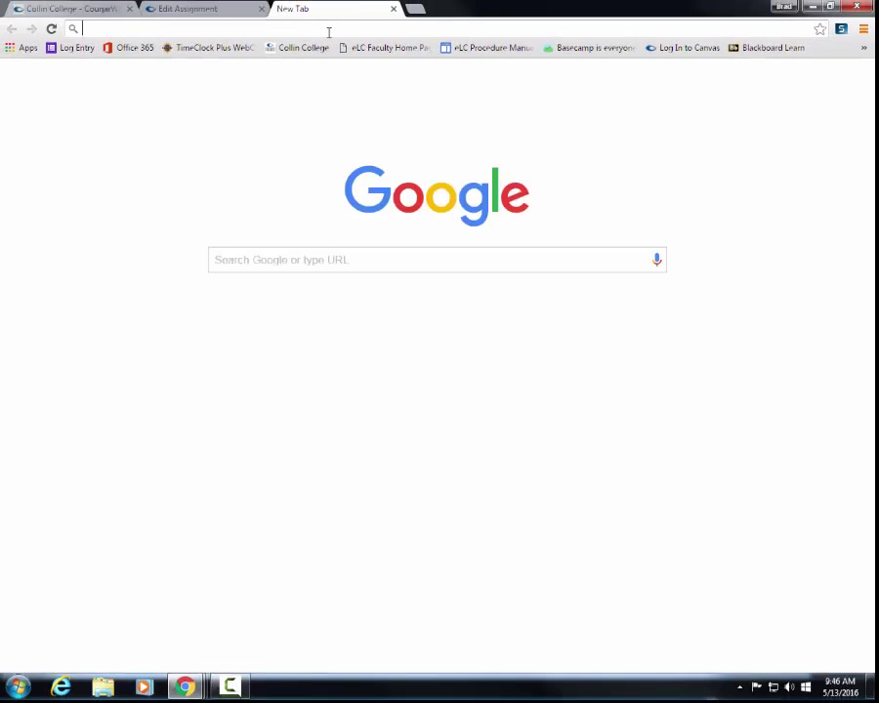
- Go to youtube.com, open the first recommended video, and bring up its share link
text(youtube.com)
key(Return)
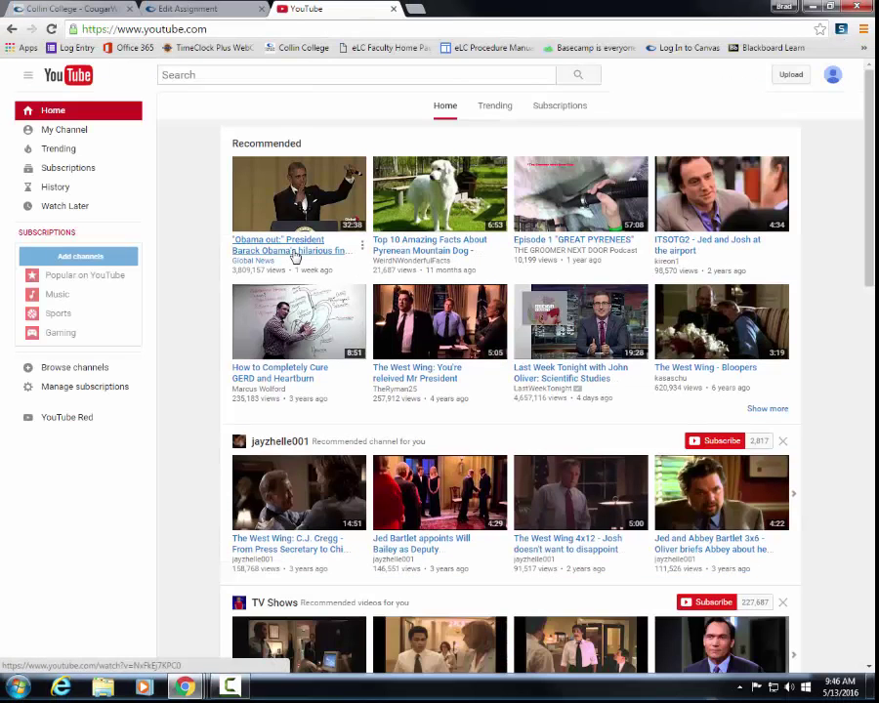
click(297, 256)
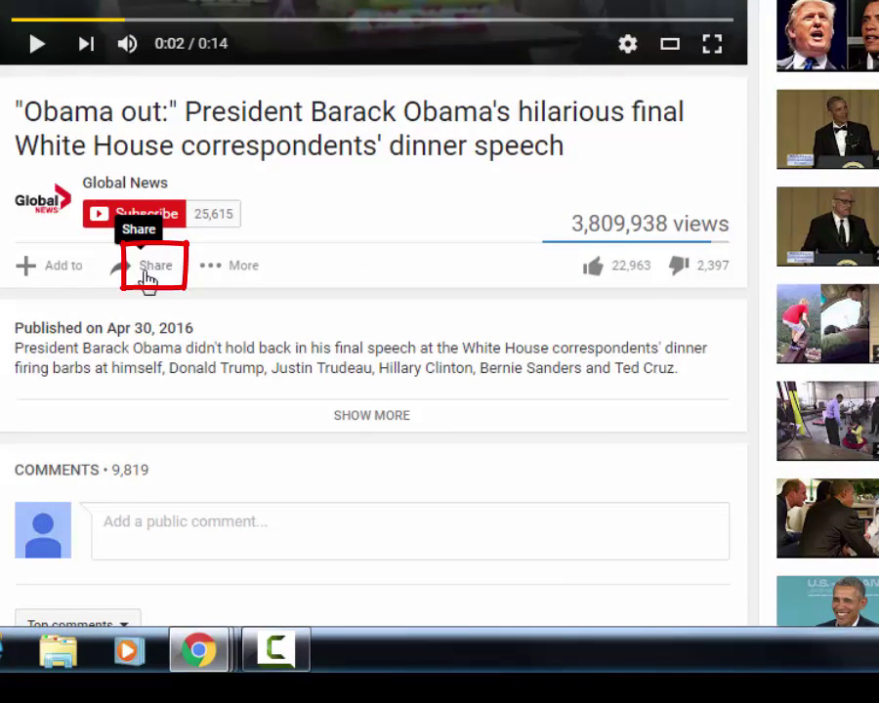
click(147, 278)
key(ctrl+c)
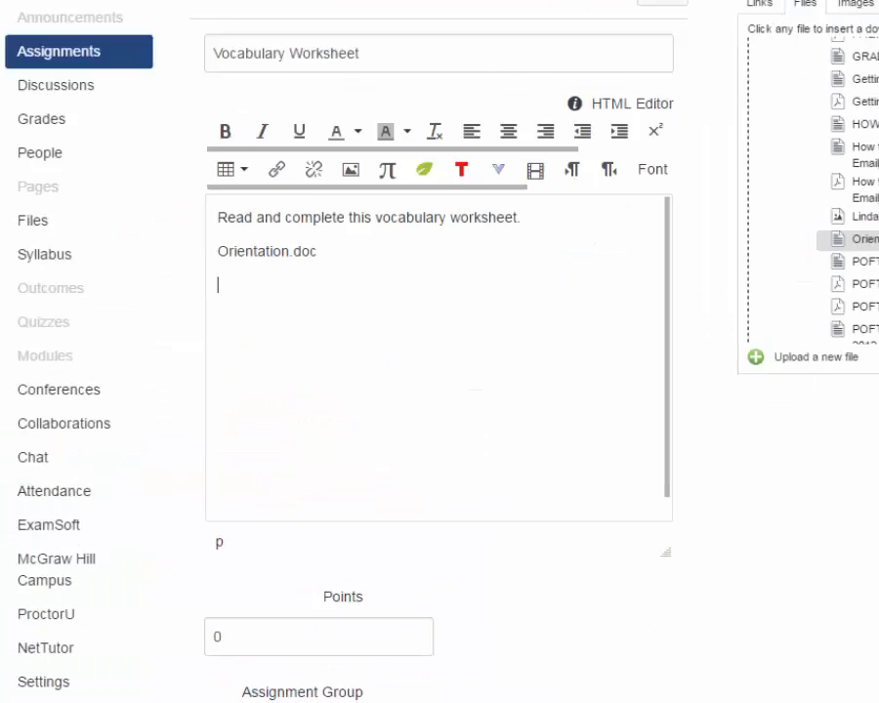
click(351, 451)
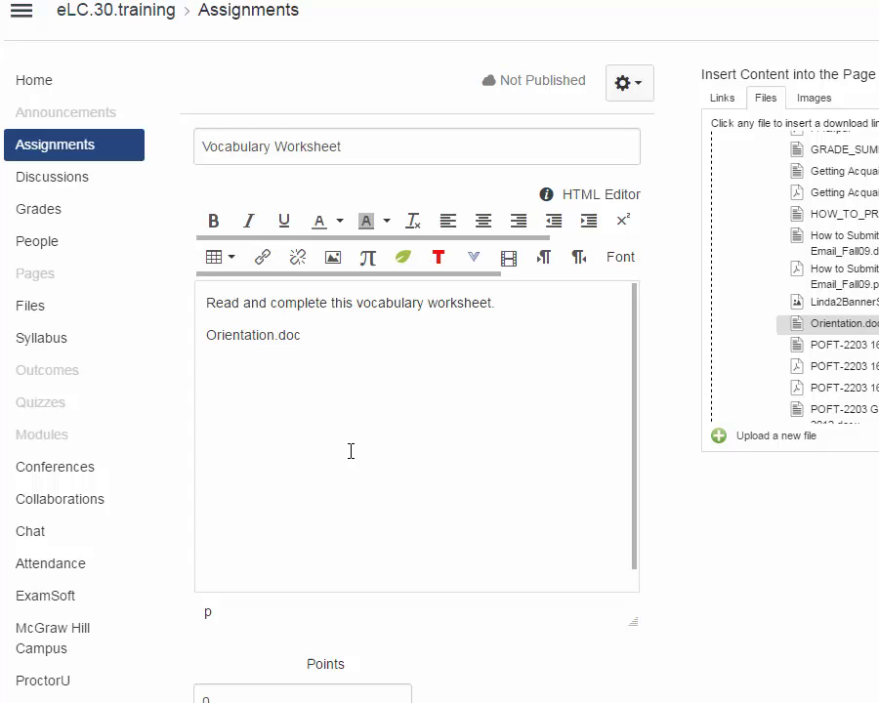
key(ctrl+v)
key(Return)
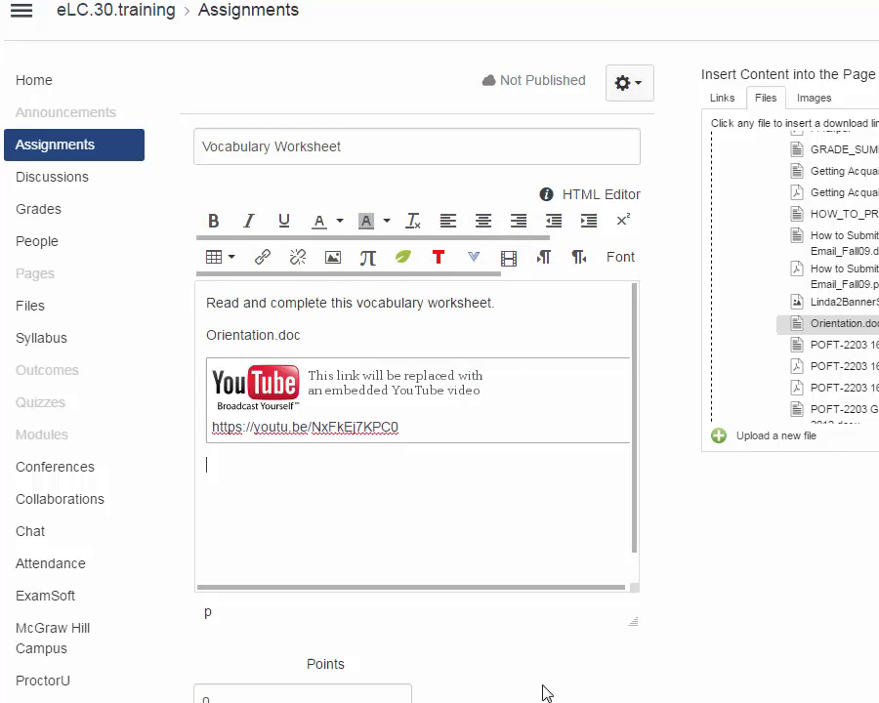
scroll(545, 693, down, 6)
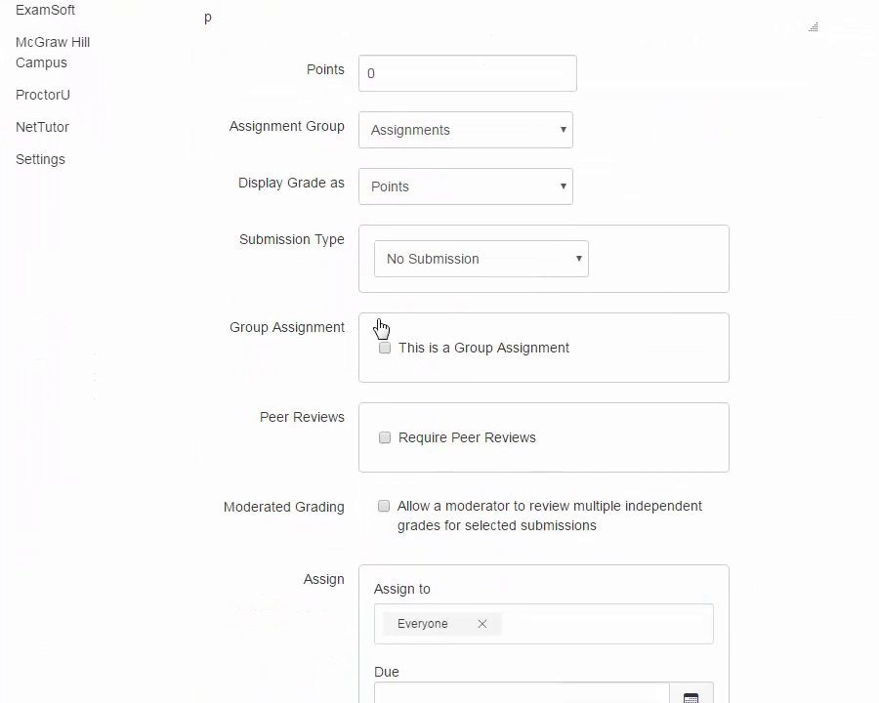
- Set Points to 100, keeping the Assignments group and the Points grade display
click(336, 82)
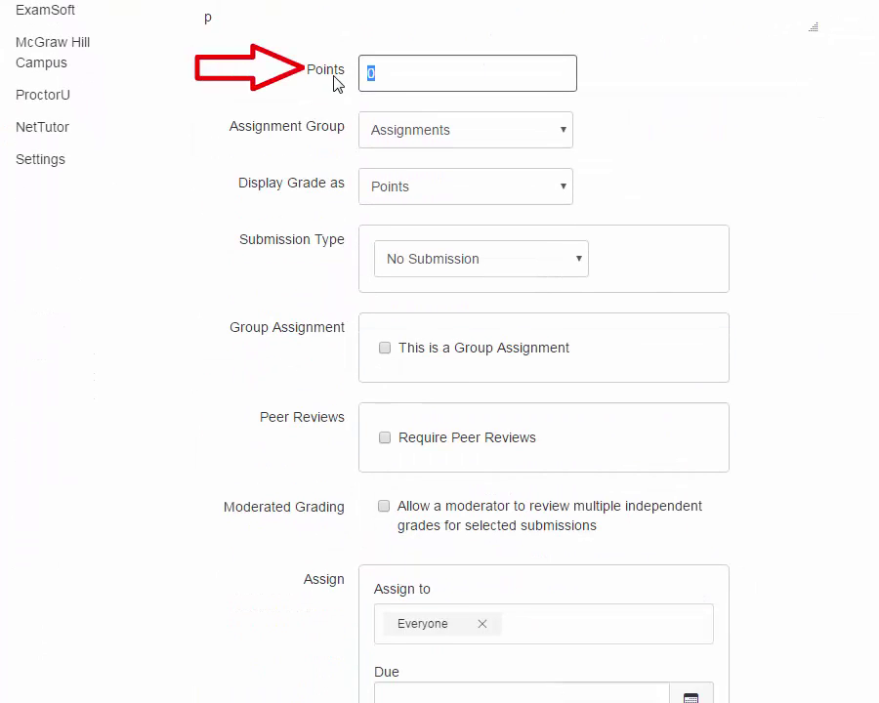
text(100)
click(500, 137)
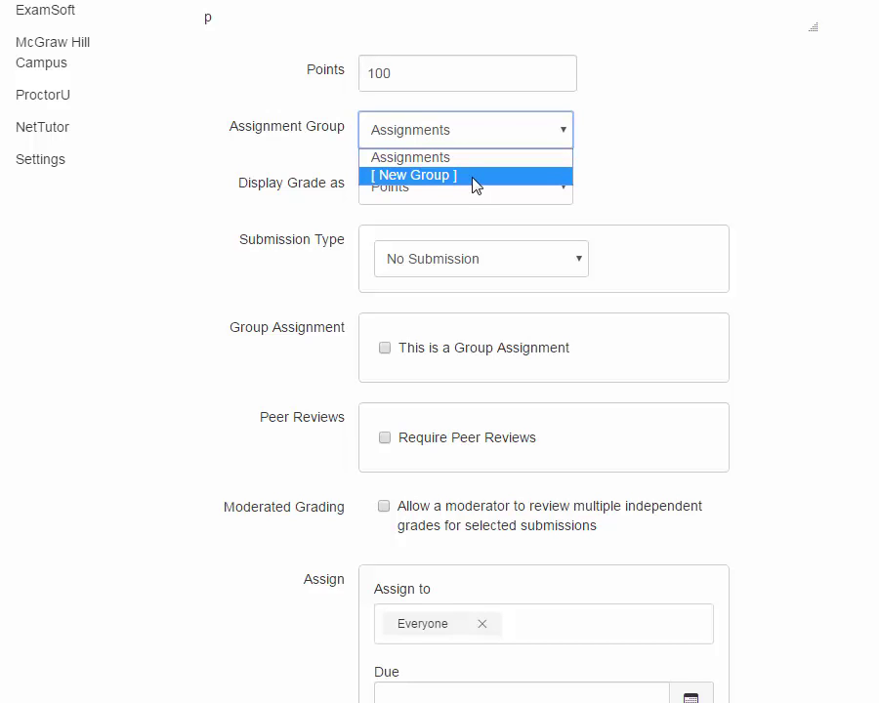
click(473, 132)
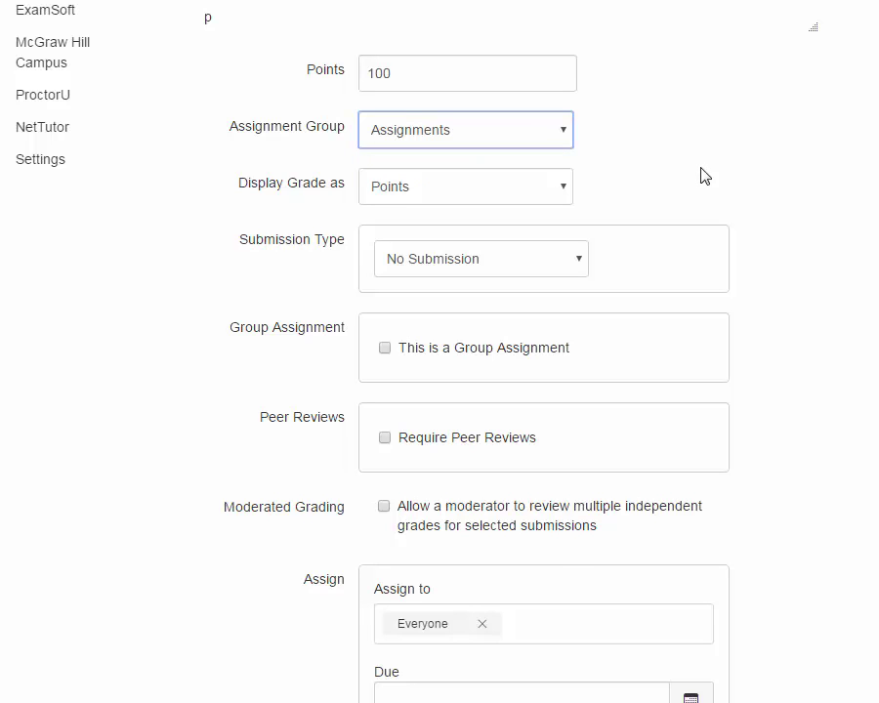
scroll(688, 162, down, 4)
scroll(586, 117, up, 2)
click(520, 94)
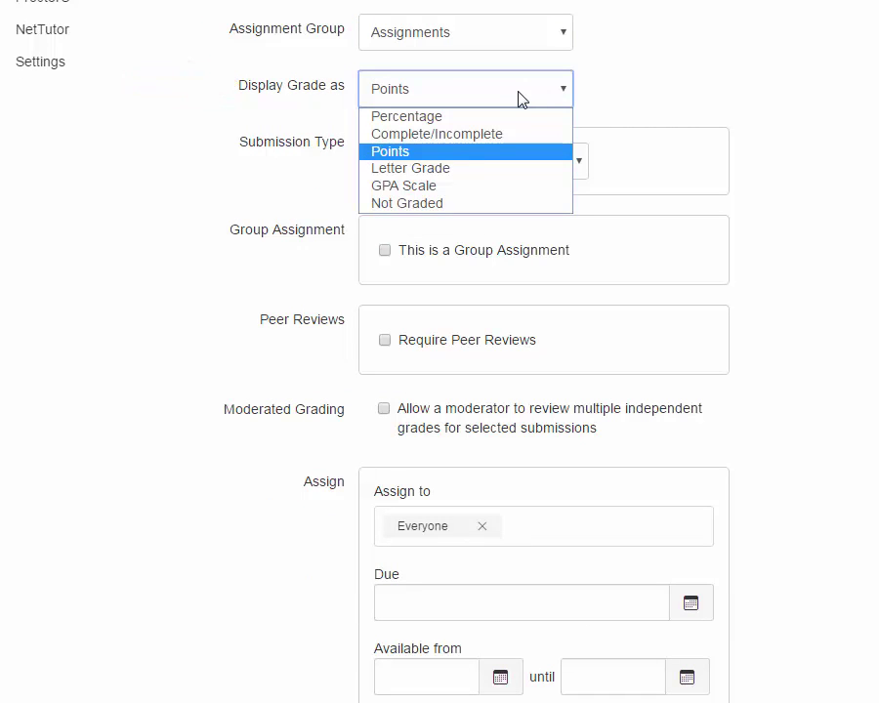
click(688, 76)
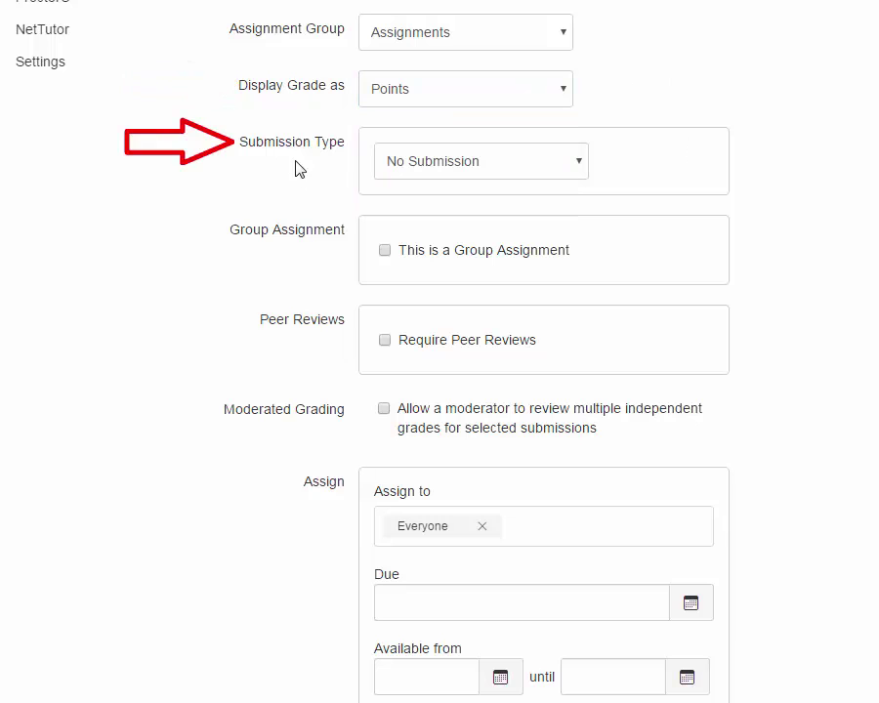
- Make submissions Online as File Uploads, restricted to doc, docx and pdf
click(580, 164)
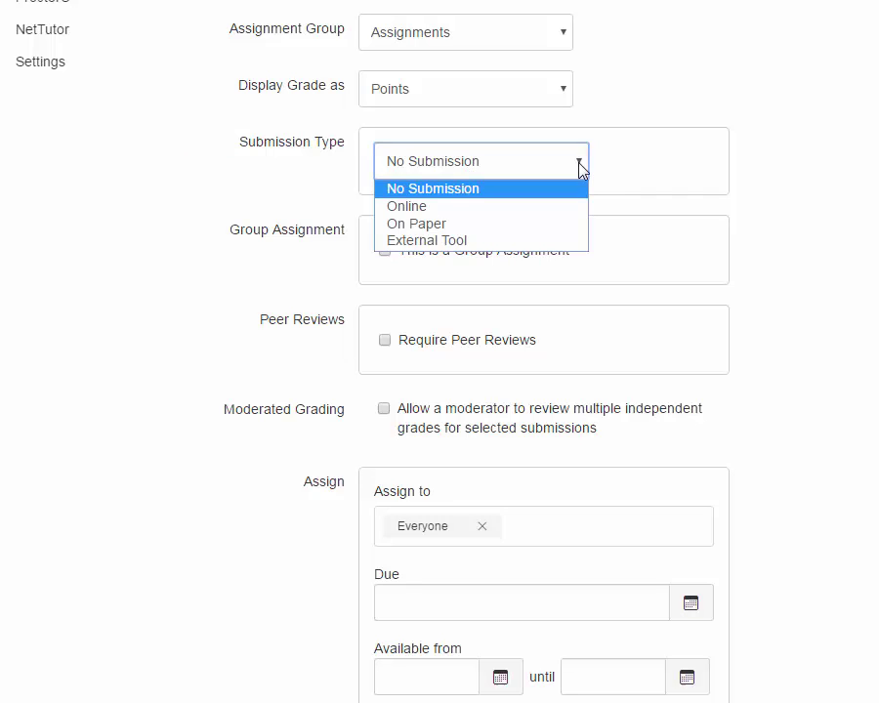
click(510, 208)
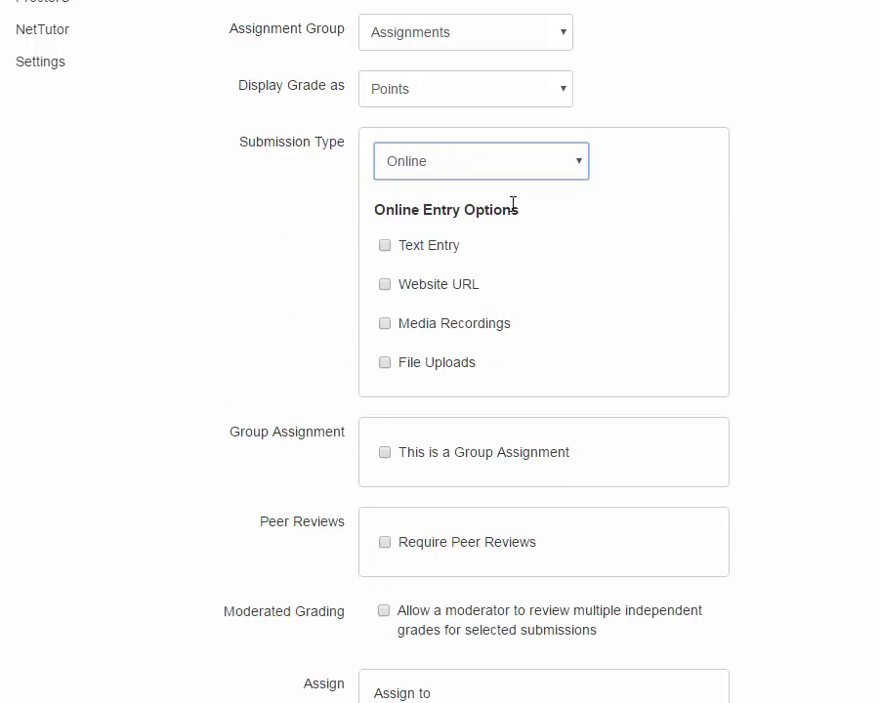
click(386, 366)
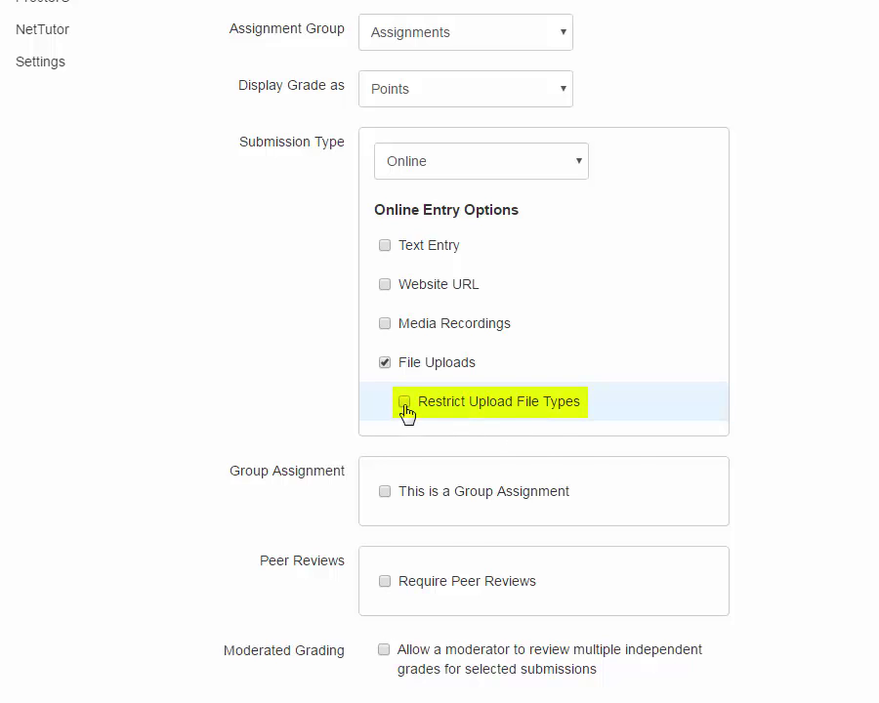
click(404, 402)
click(495, 445)
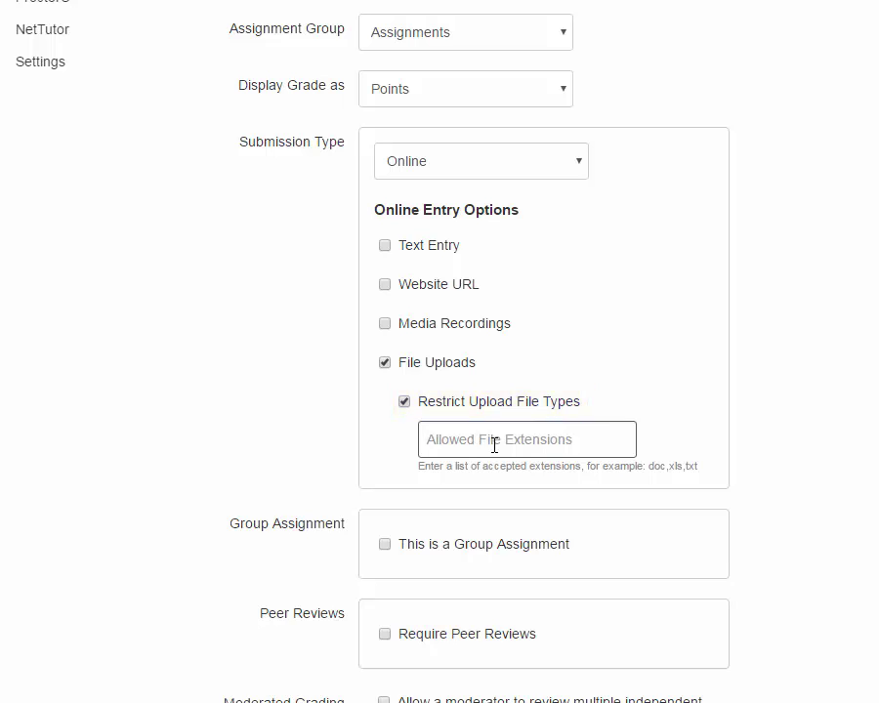
text(doc docx)
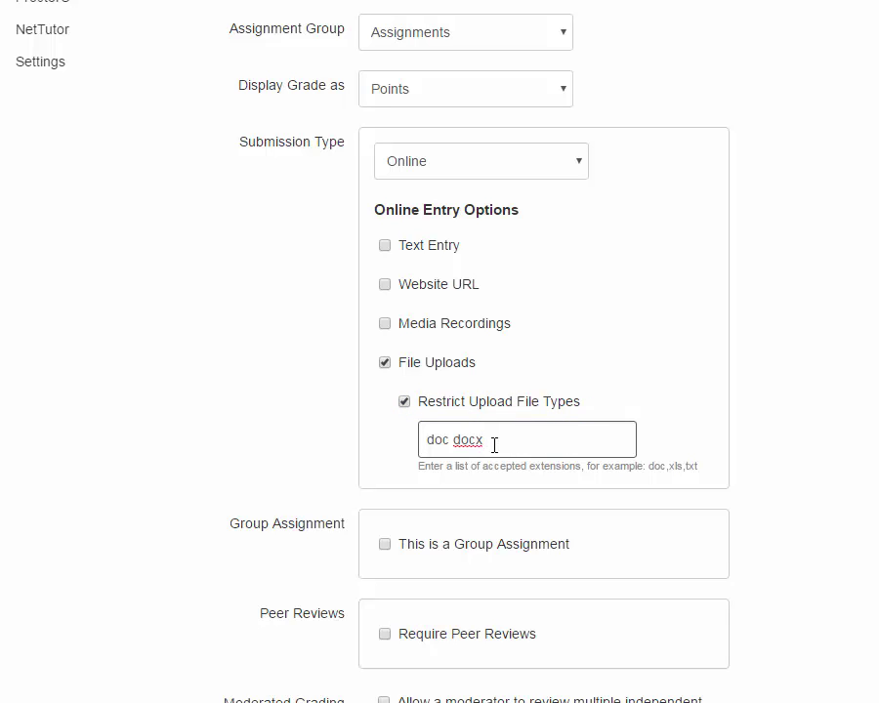
text( pdf)
scroll(549, 544, down, 3)
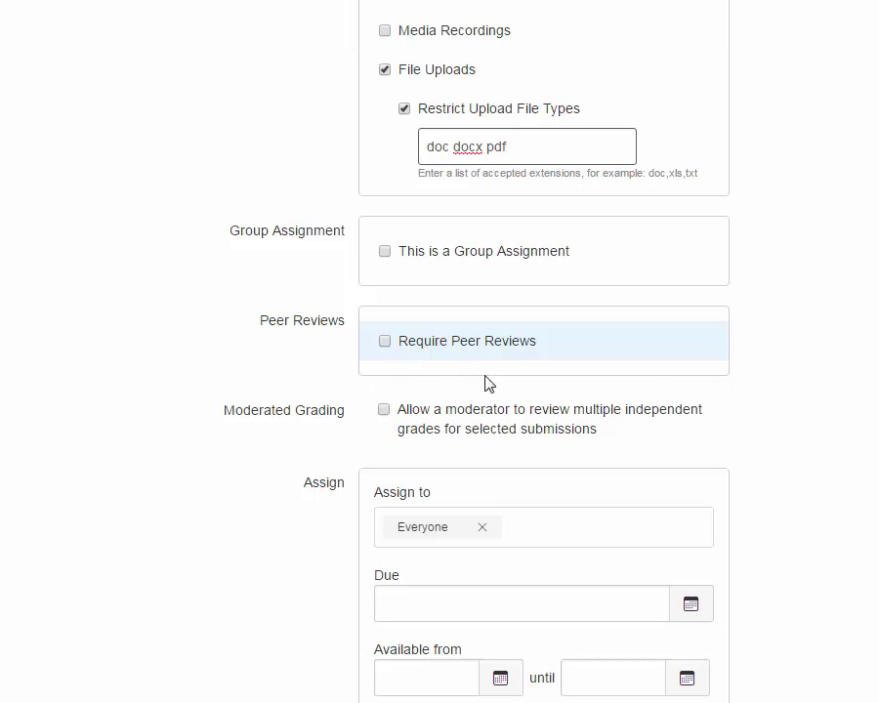
scroll(648, 411, down, 1)
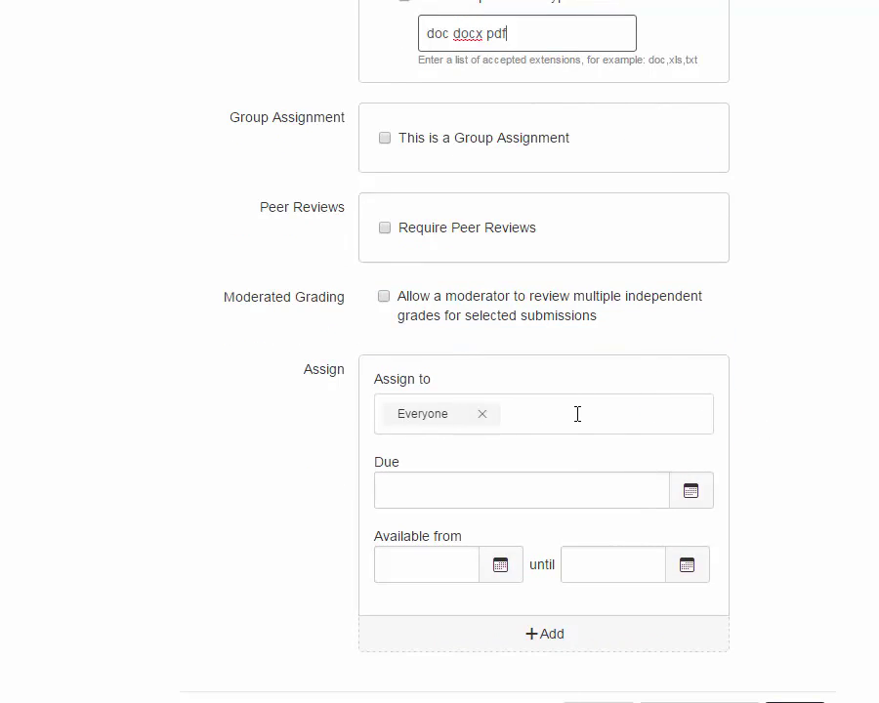
- Set the due date to Monday May 23, 2016 at 2:00pm
click(763, 428)
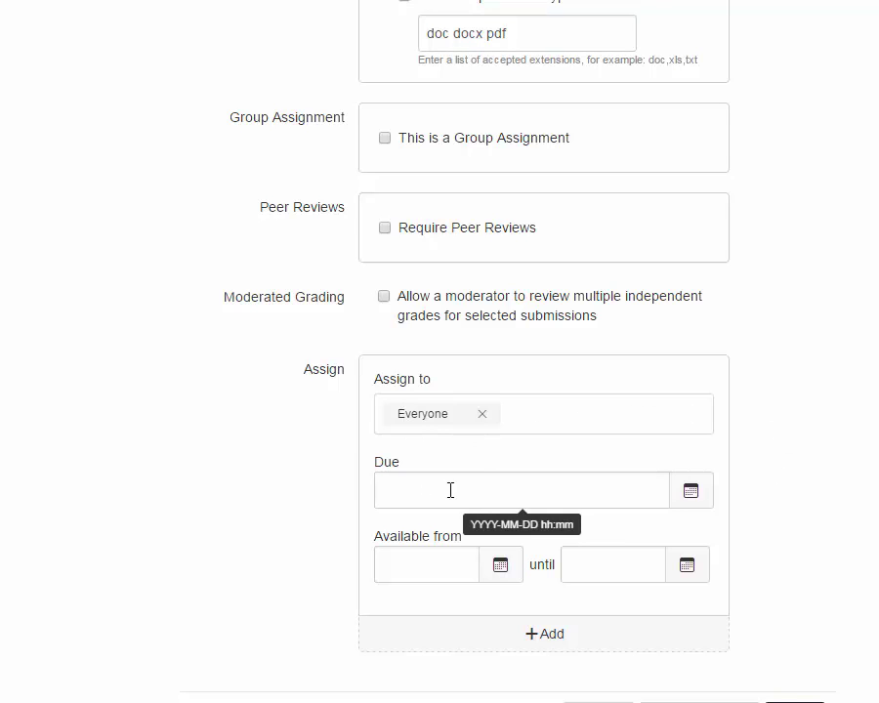
scroll(450, 490, down, 2)
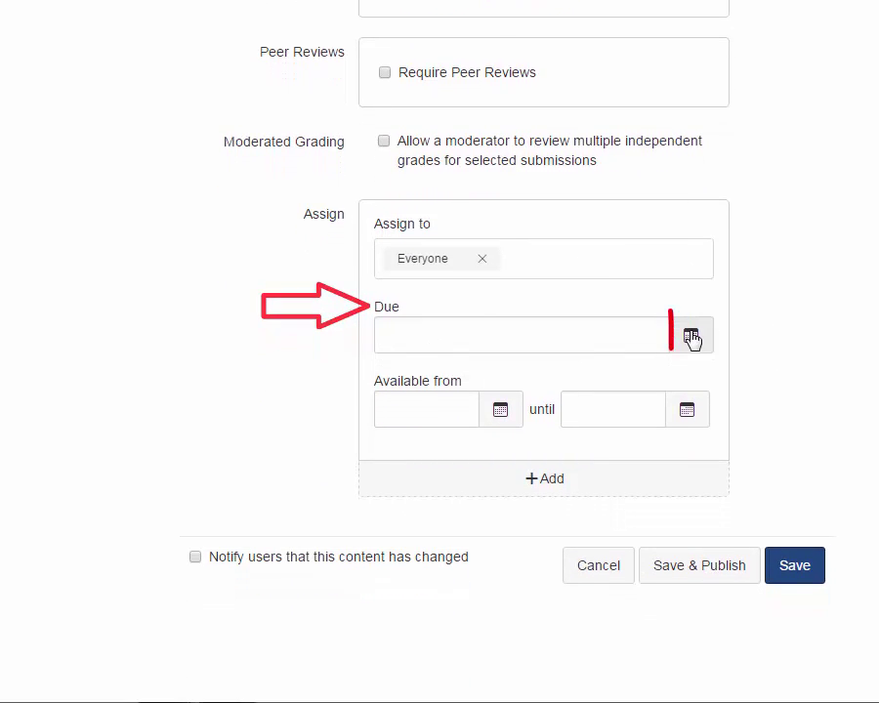
click(691, 336)
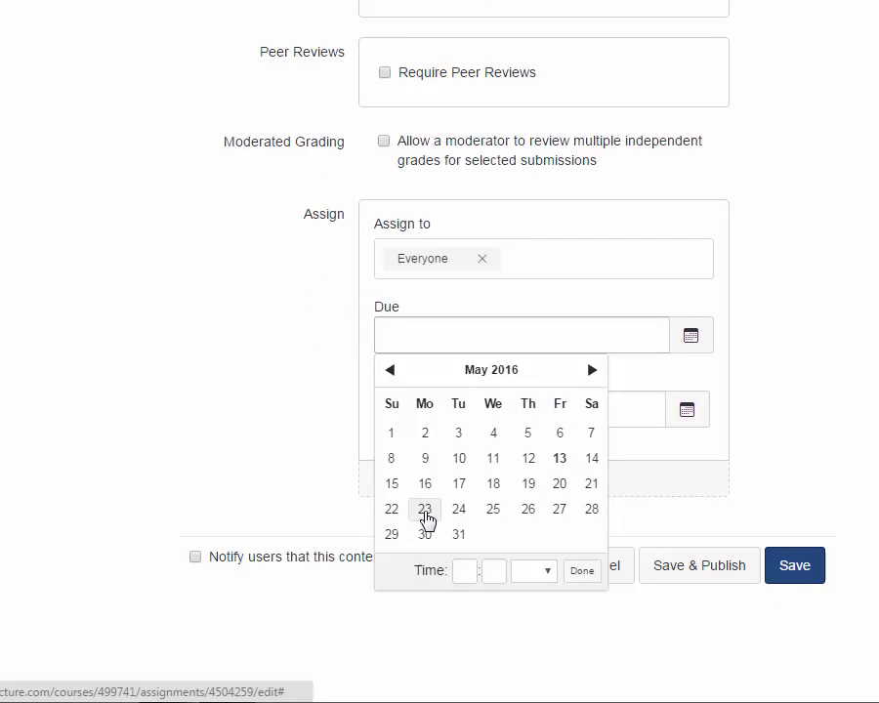
click(426, 513)
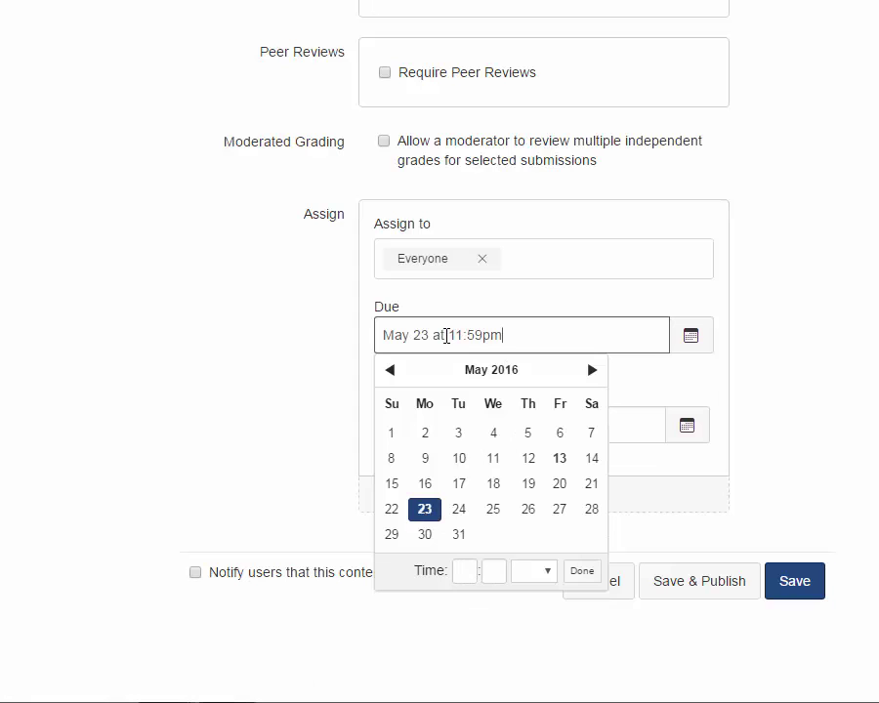
click(467, 572)
text(2)
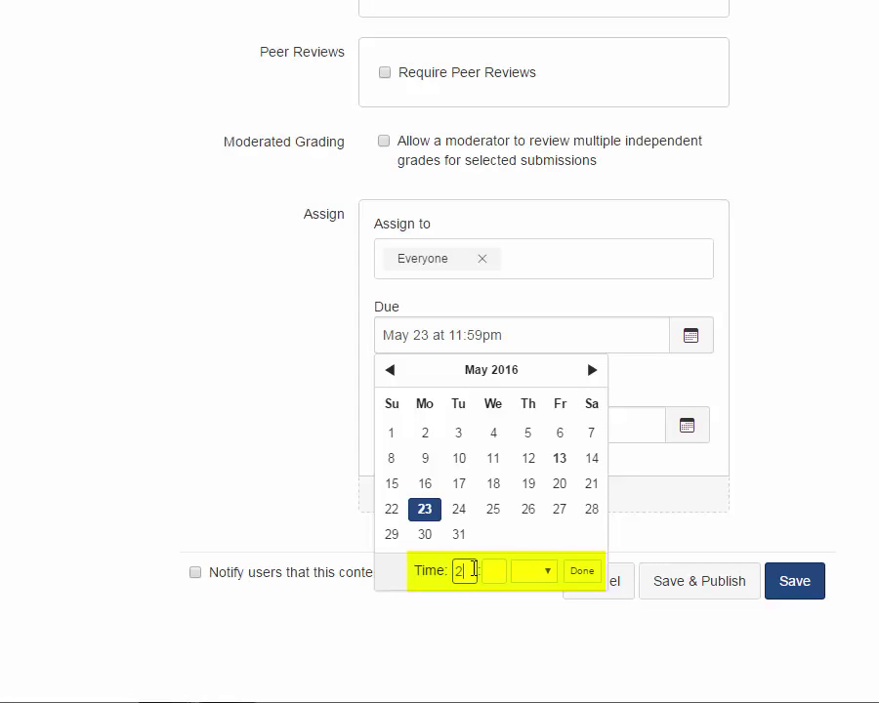
click(495, 572)
text(00)
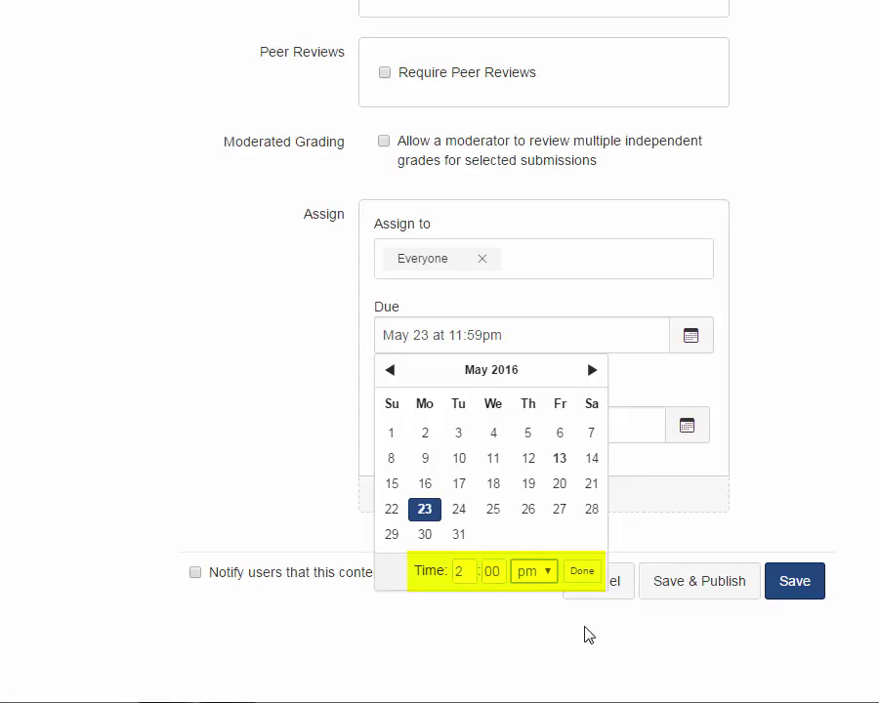
click(586, 583)
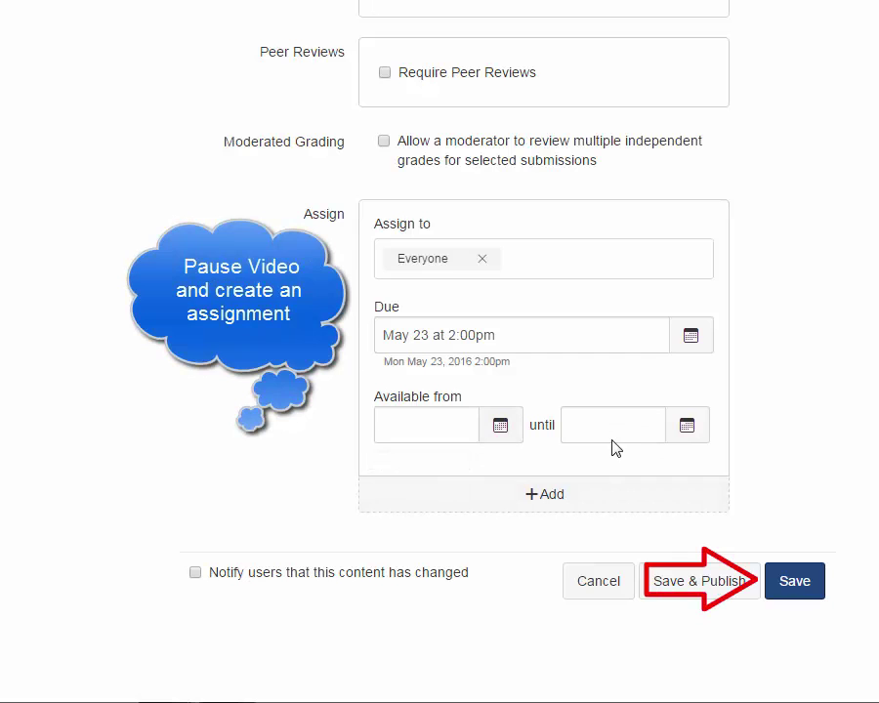
- Save the Vocabulary Worksheet assignment
click(799, 580)
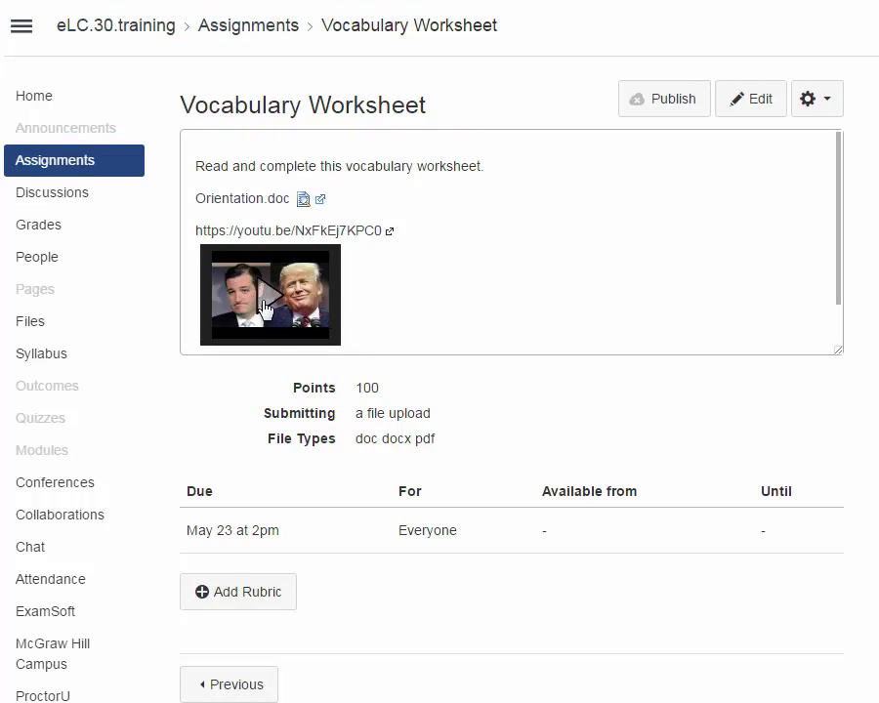
- Go to the course Home page
click(29, 100)
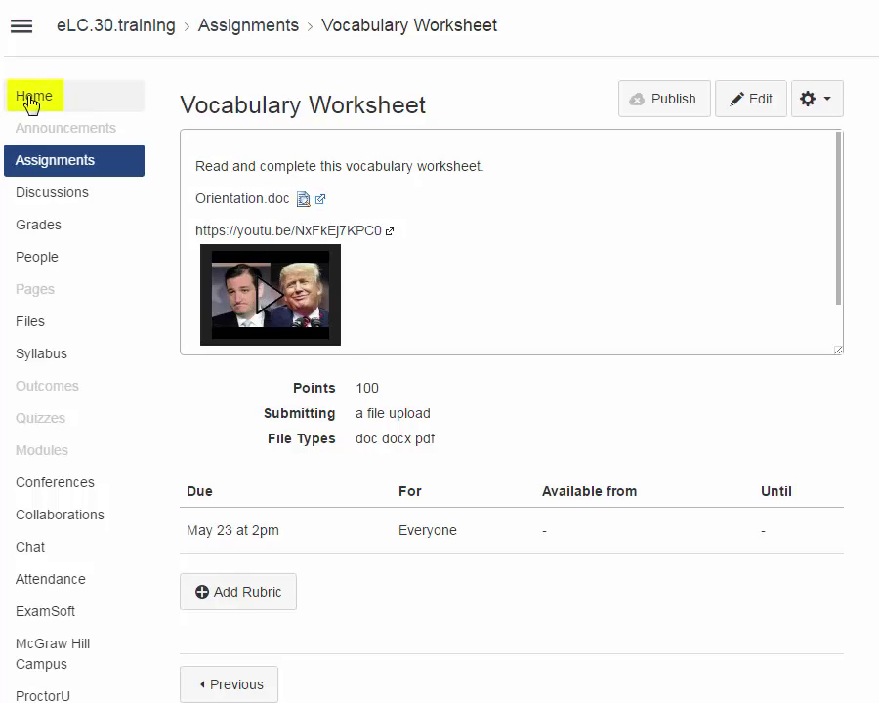